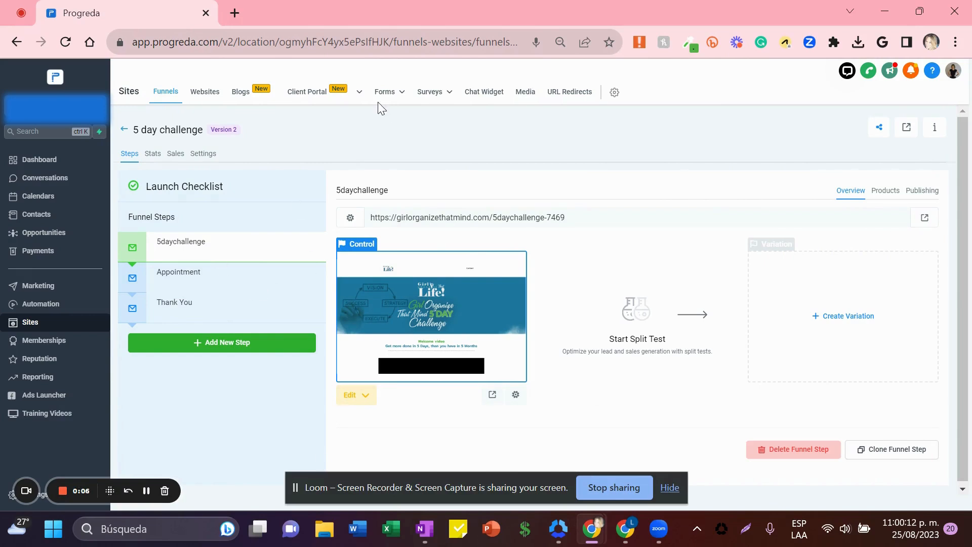
Step: Open the Optin challenge form in the form builder and copy its form link from the integration options
mouse_move(381, 107)
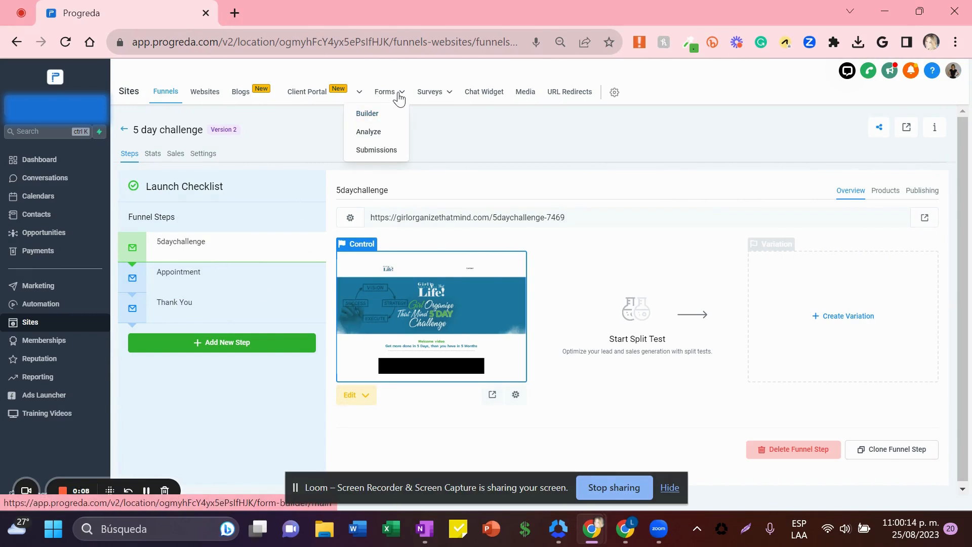
left_click(369, 115)
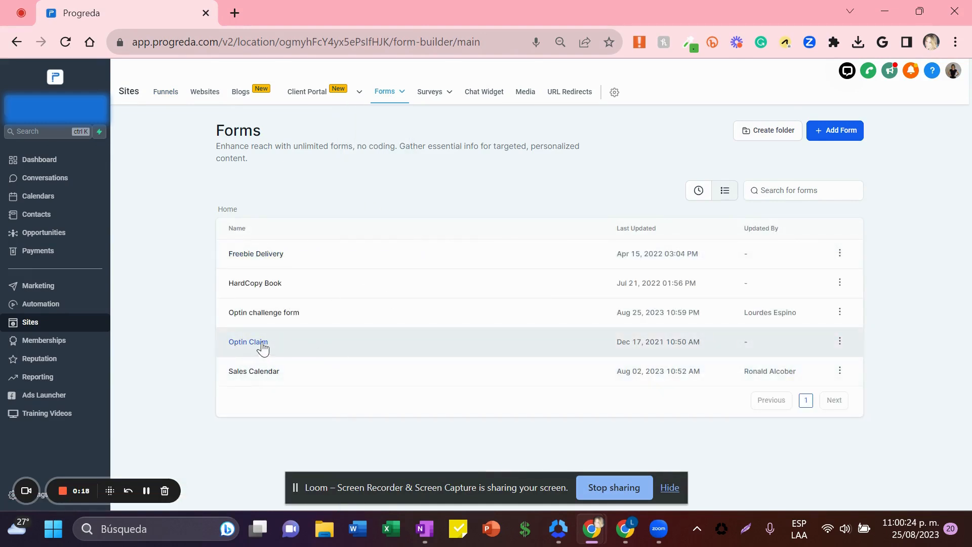
left_click(284, 314)
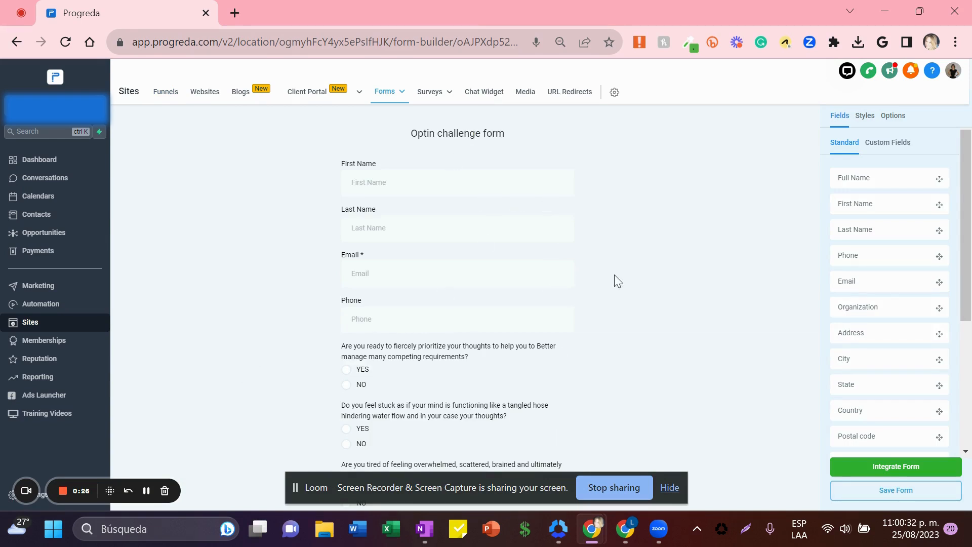
scroll(617, 281, "down", 3)
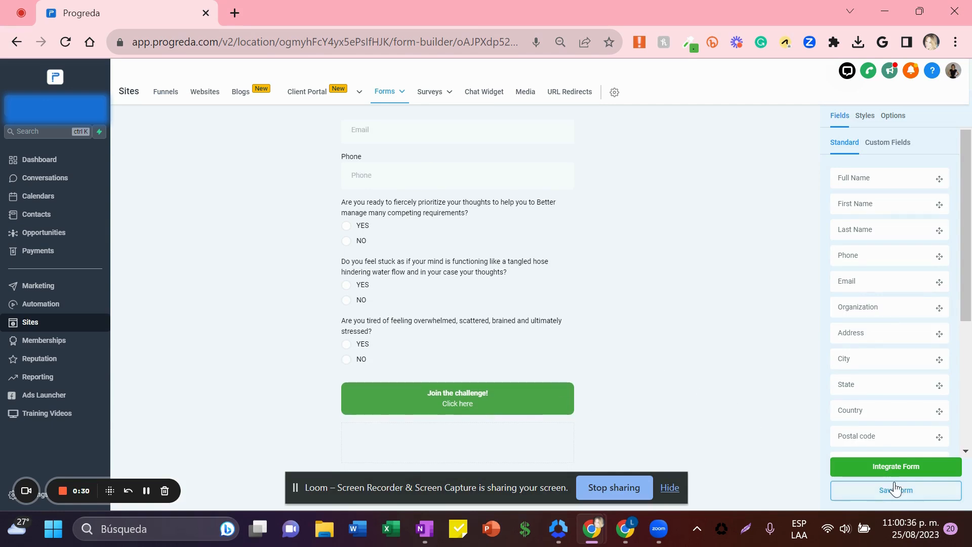
left_click(887, 467)
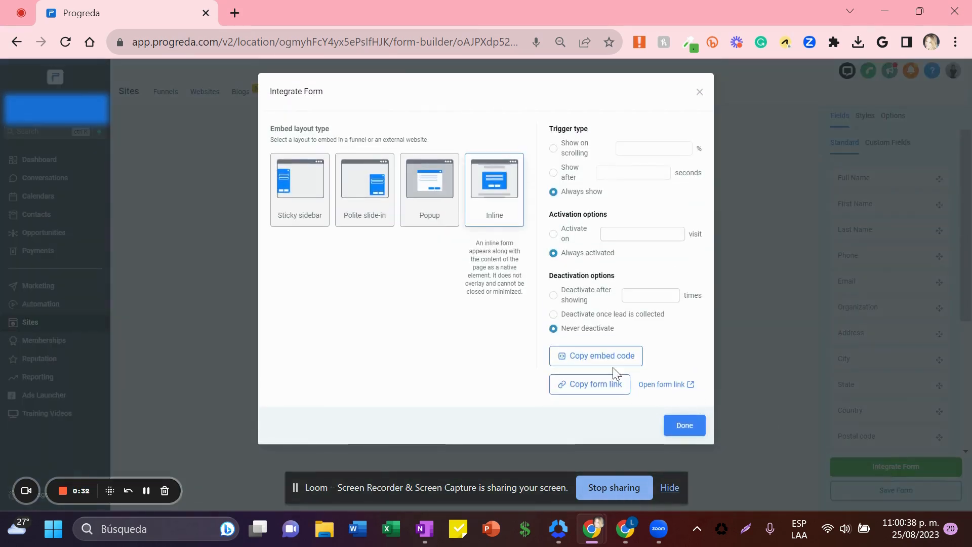
left_click(594, 389)
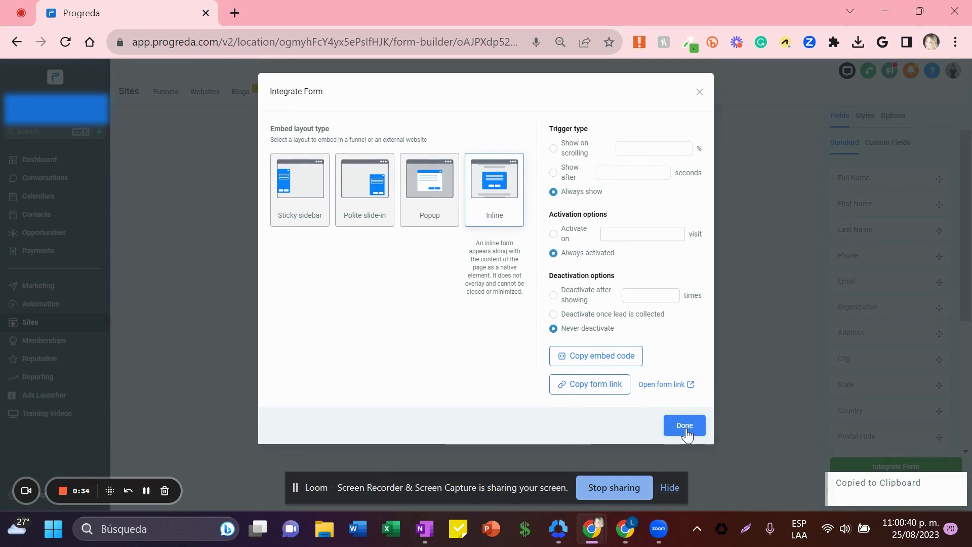
left_click(684, 426)
Step: Open the 5daychallenge page of the 5 day challenge funnel in the page editor
left_click(162, 95)
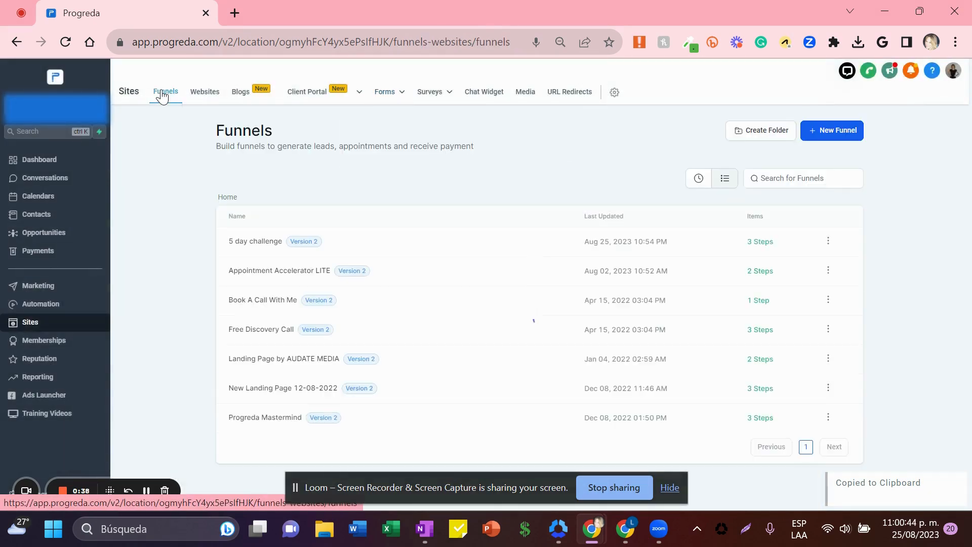
left_click(261, 242)
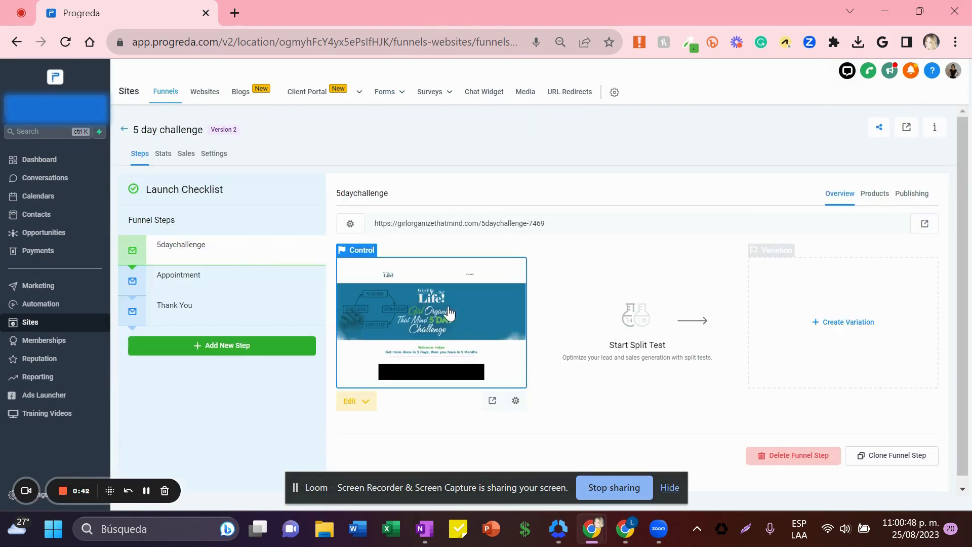
left_click(389, 328)
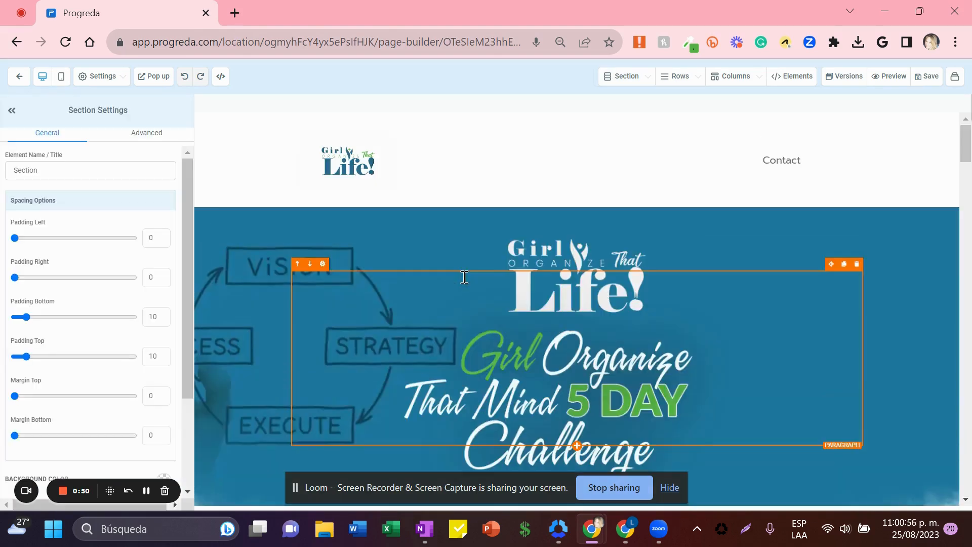
Step: Set the link action of the Day 1 "I'm ready for the challenge!" button to Open popup
left_click_drag(965, 144, 967, 250)
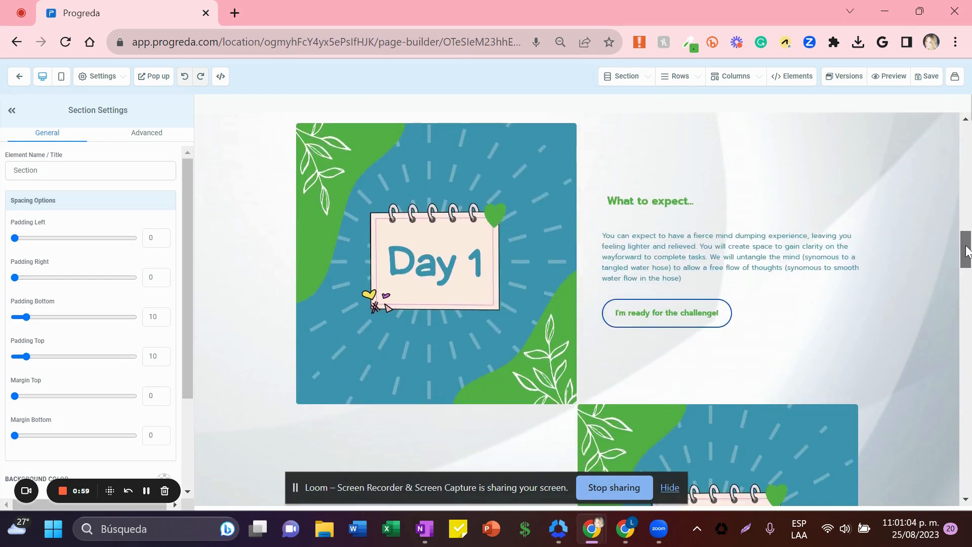
left_click(647, 317)
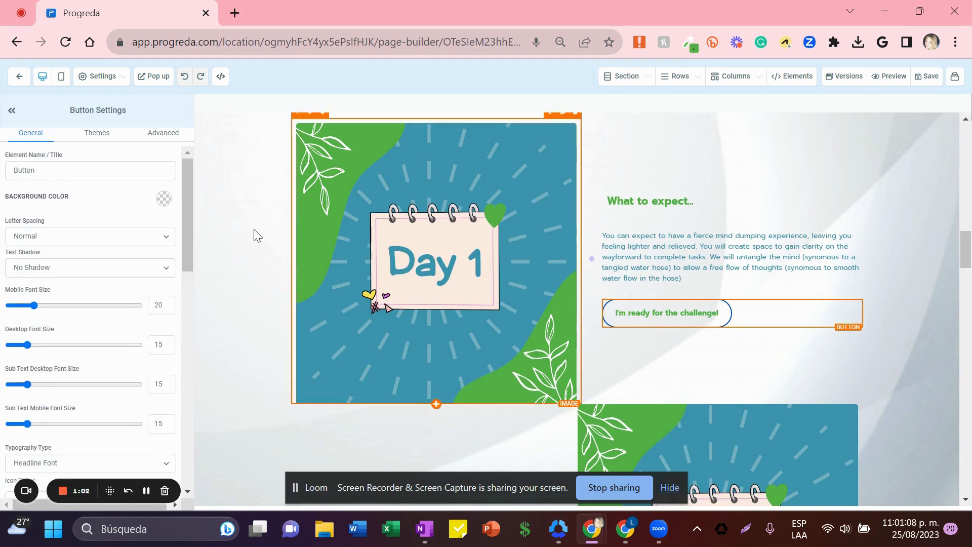
left_click_drag(184, 205, 202, 444)
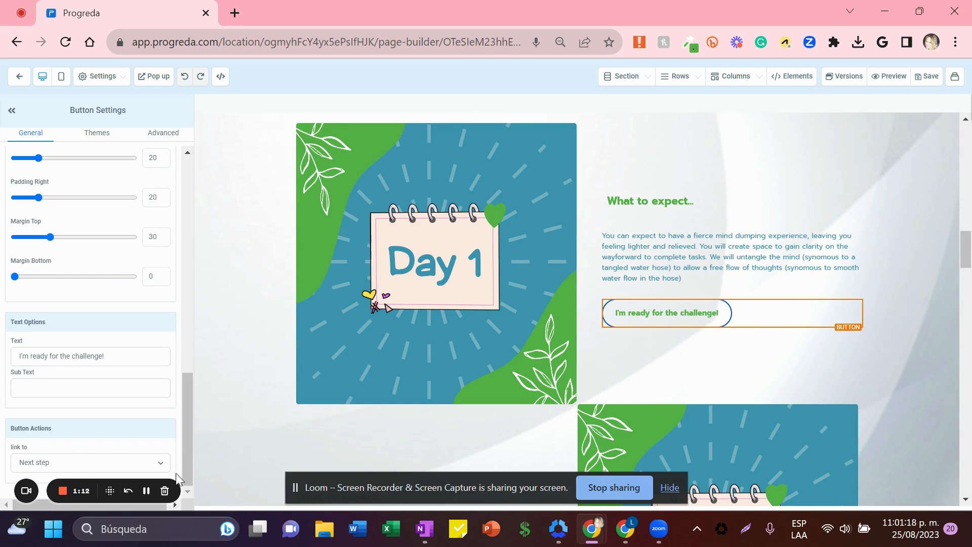
left_click(161, 463)
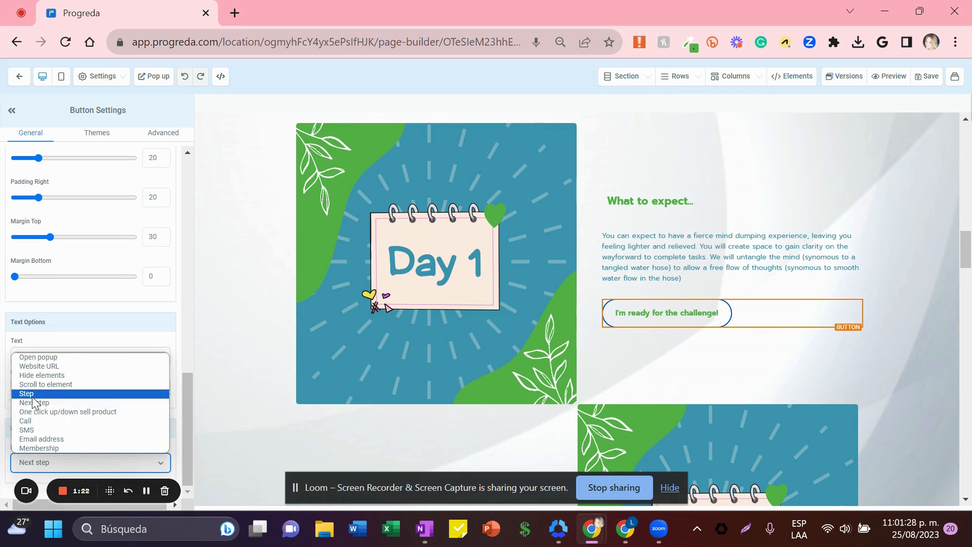
left_click(54, 360)
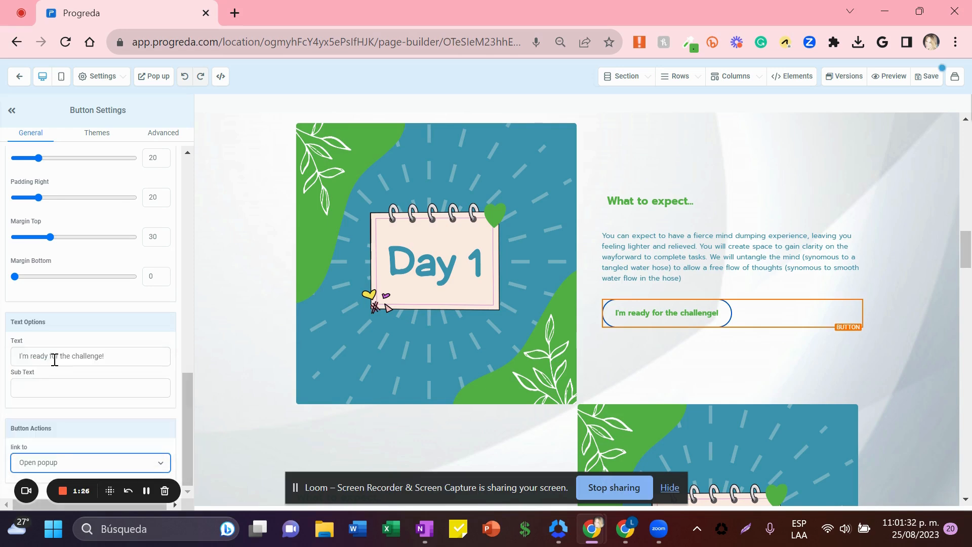
Step: Set the link action of the Day 2 "I'm ready for the challenge!" button to Open popup
left_click_drag(967, 261, 968, 286)
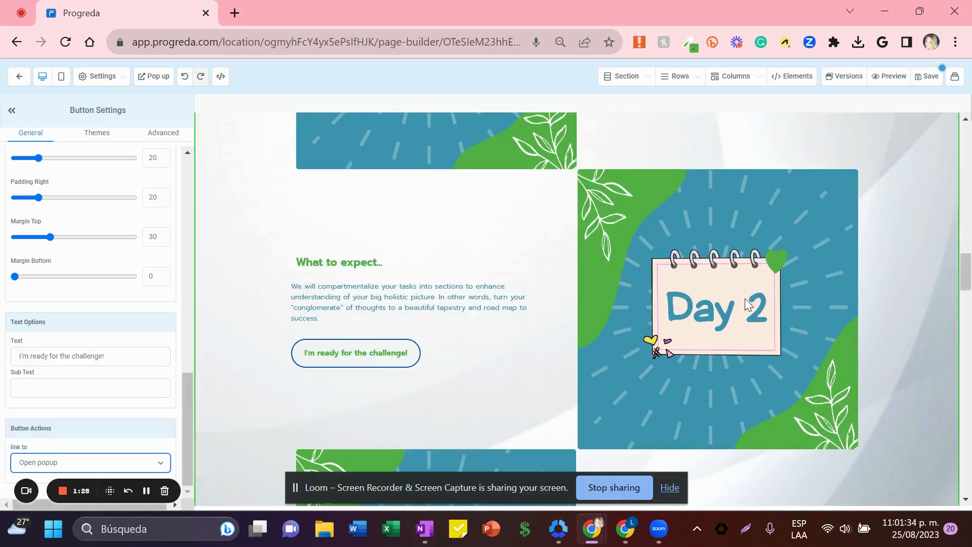
left_click(390, 355)
left_click(150, 469)
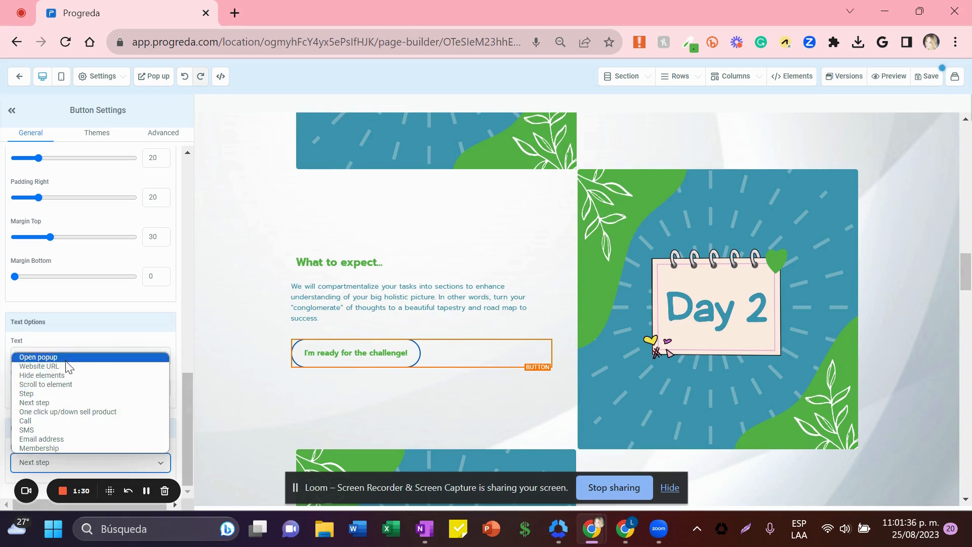
left_click(55, 357)
Step: Set the link action of the Day 3 "I'm ready for the challenge!" button to Open popup
left_click_drag(967, 292, 967, 311)
left_click(652, 390)
left_click(130, 463)
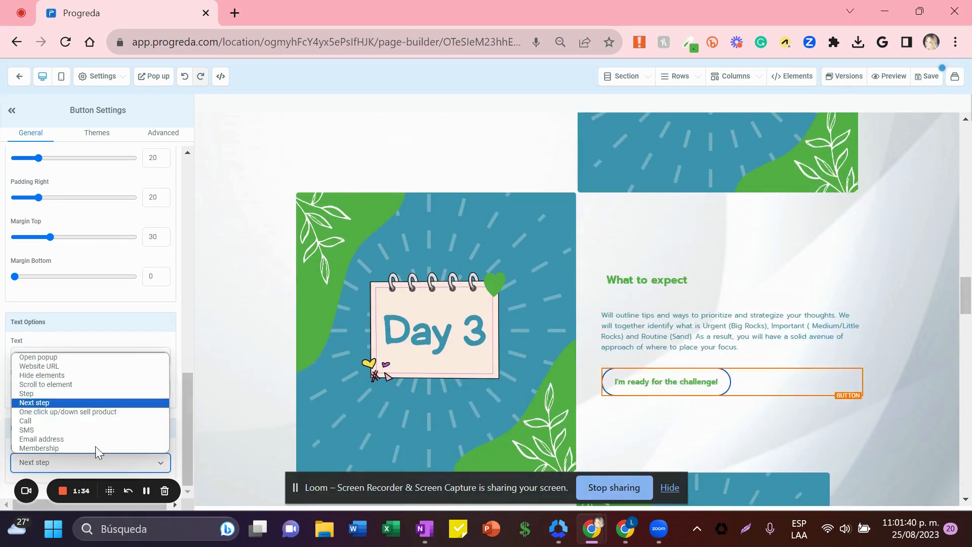
left_click(58, 359)
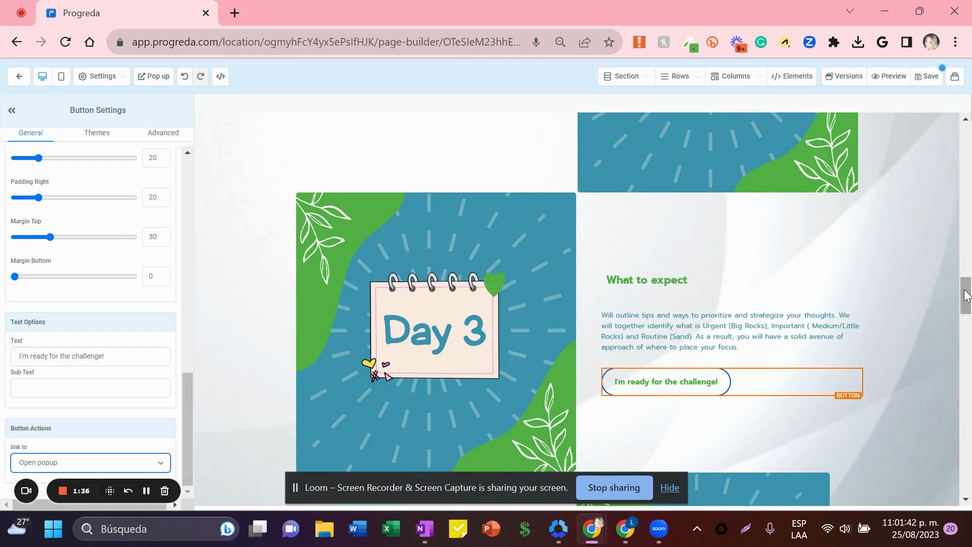
Step: Set the link action of the Day 4 "I'm ready for the challenge!" button to Open popup
left_click_drag(966, 293, 966, 331)
left_click(311, 253)
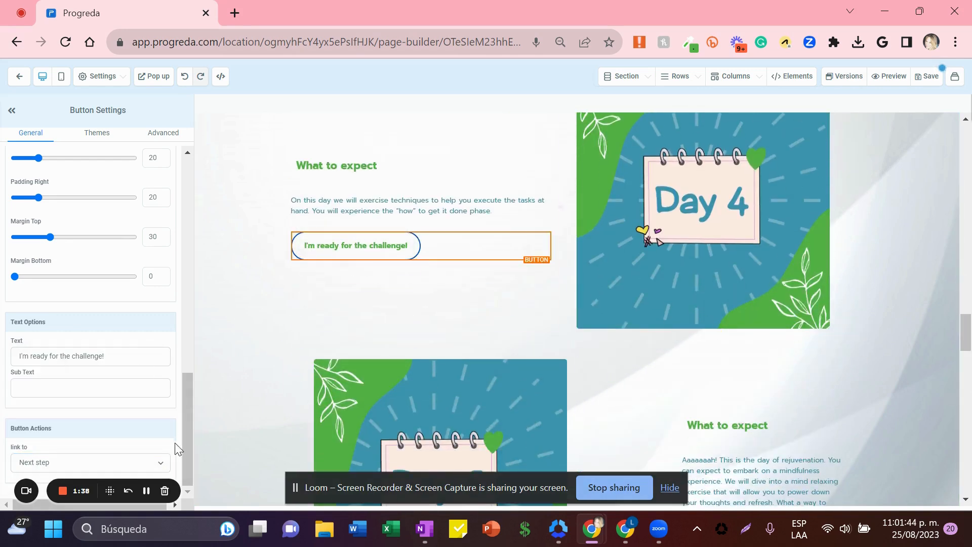
left_click(160, 462)
left_click(87, 357)
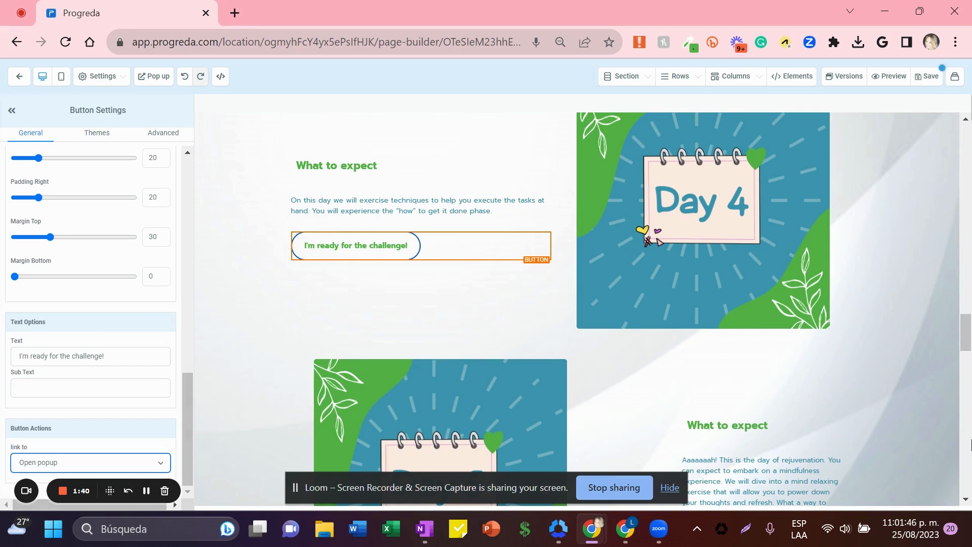
Step: Set the link action of the Day 5 "I'm ready for the challenge!" button to Open popup and save the page
left_click_drag(965, 341, 965, 361)
left_click(747, 361)
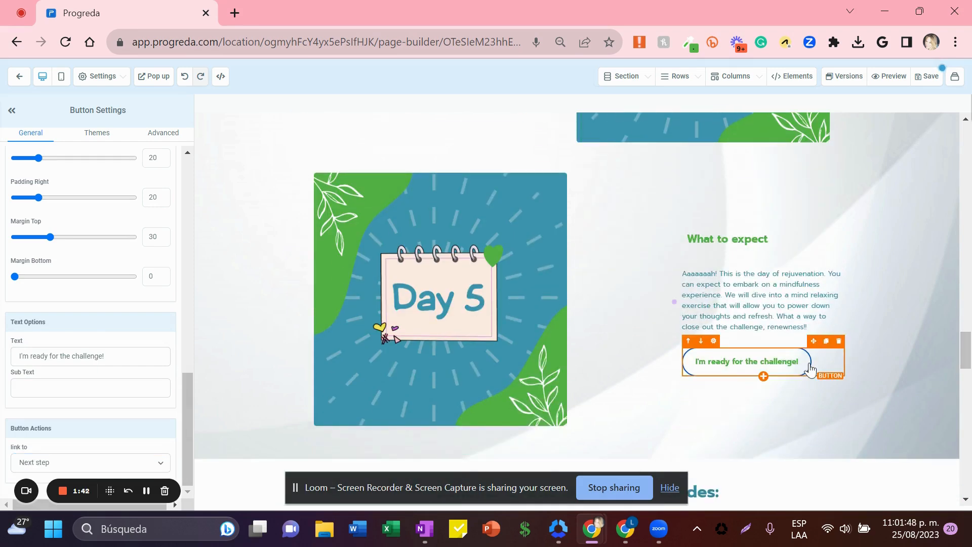
left_click(135, 467)
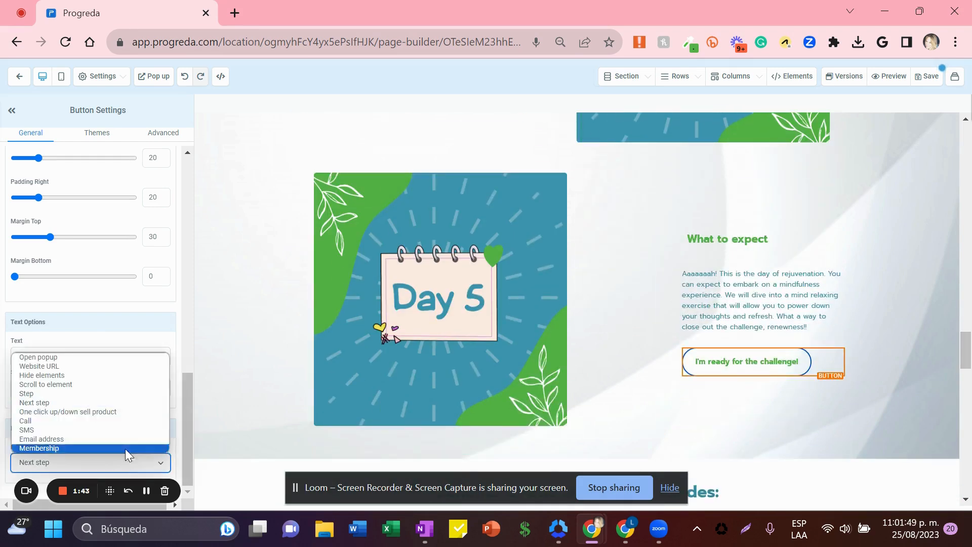
left_click(87, 357)
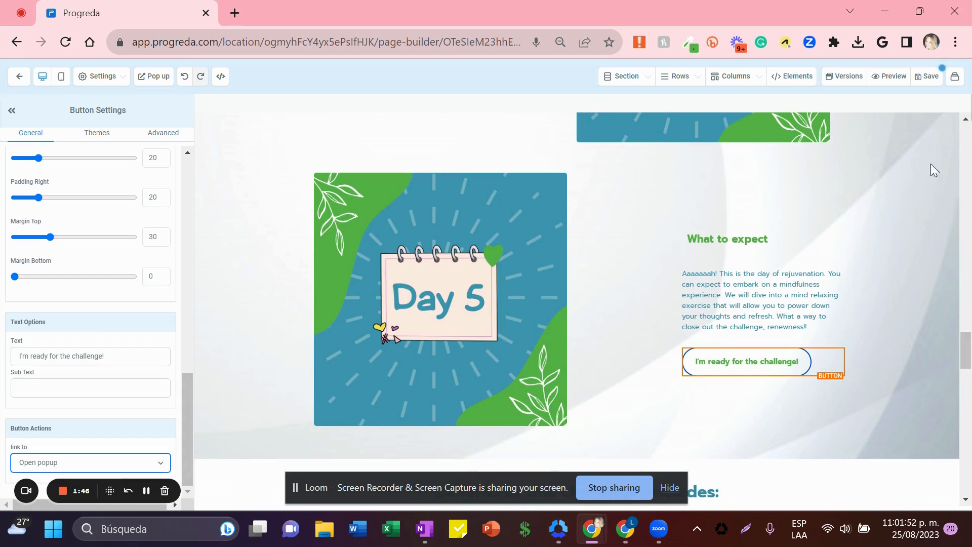
left_click(927, 76)
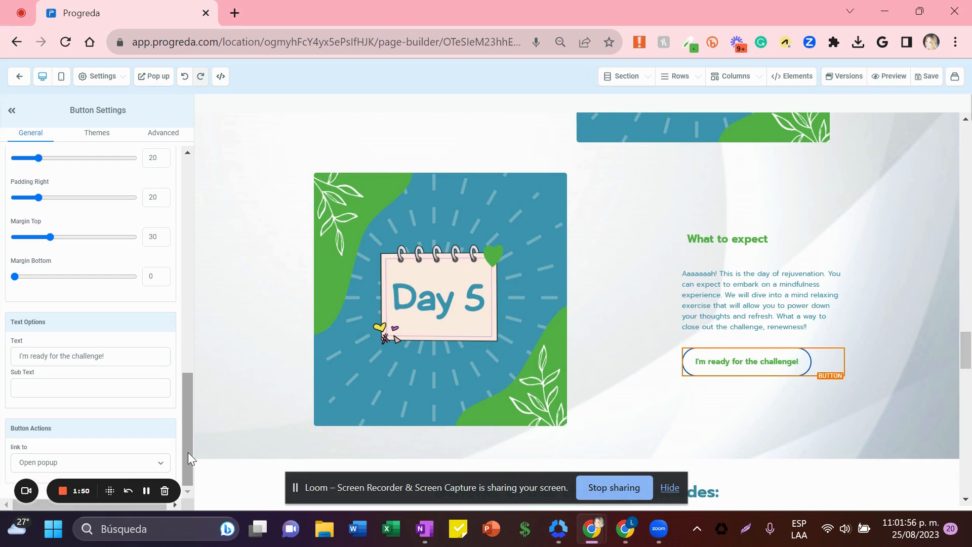
Step: Open the page's popup for editing and add a one-column row to it
left_click(155, 83)
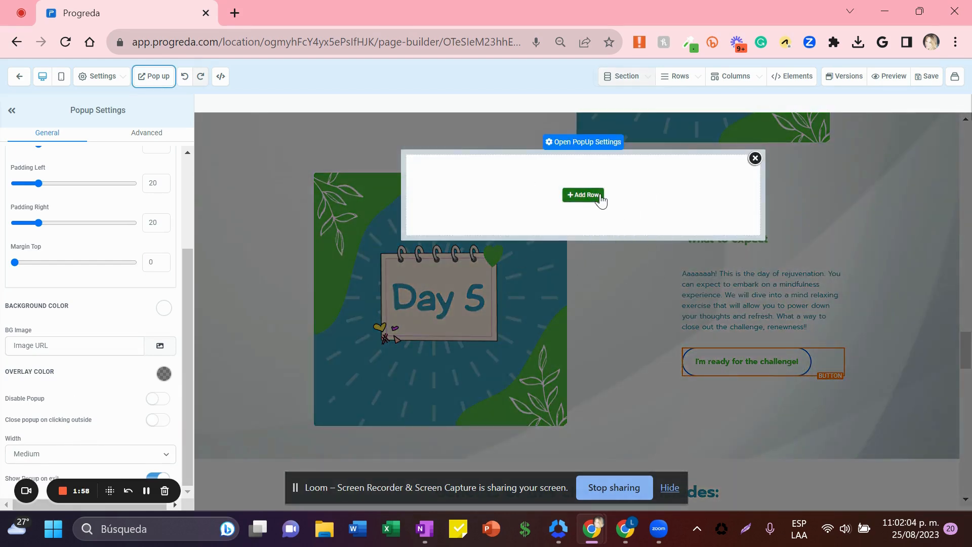
left_click(581, 196)
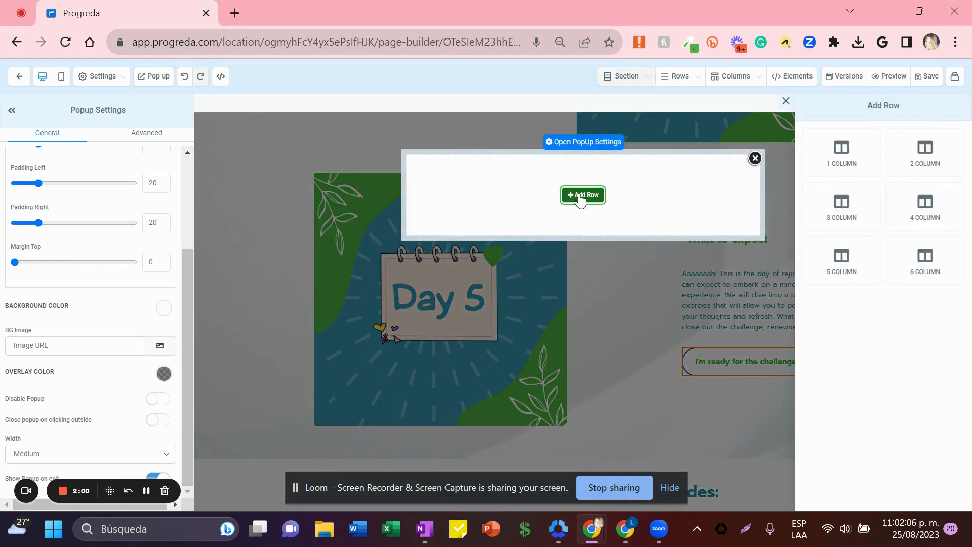
left_click_drag(846, 167, 618, 226)
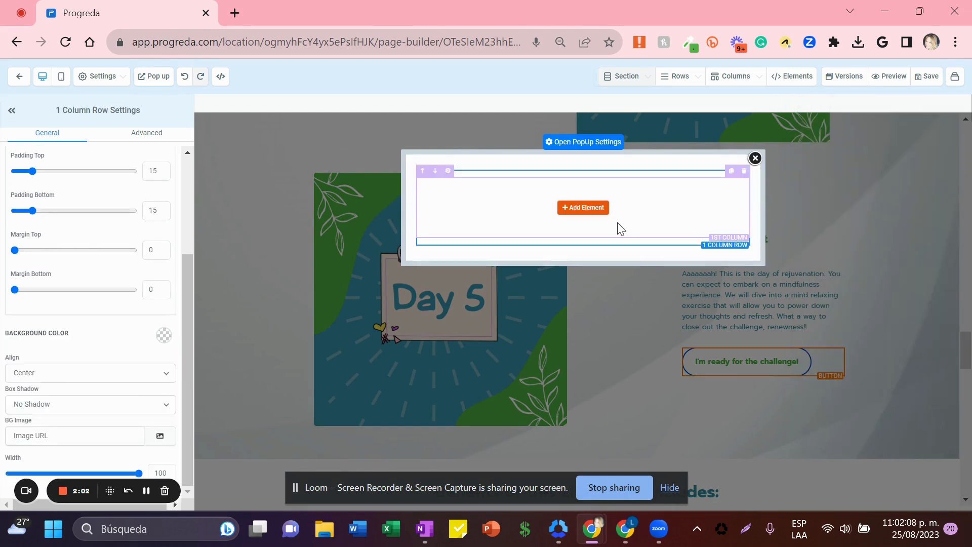
Step: Add a Form element to the popup's column, choose the Optin challenge form for it, and save the page
left_click(588, 214)
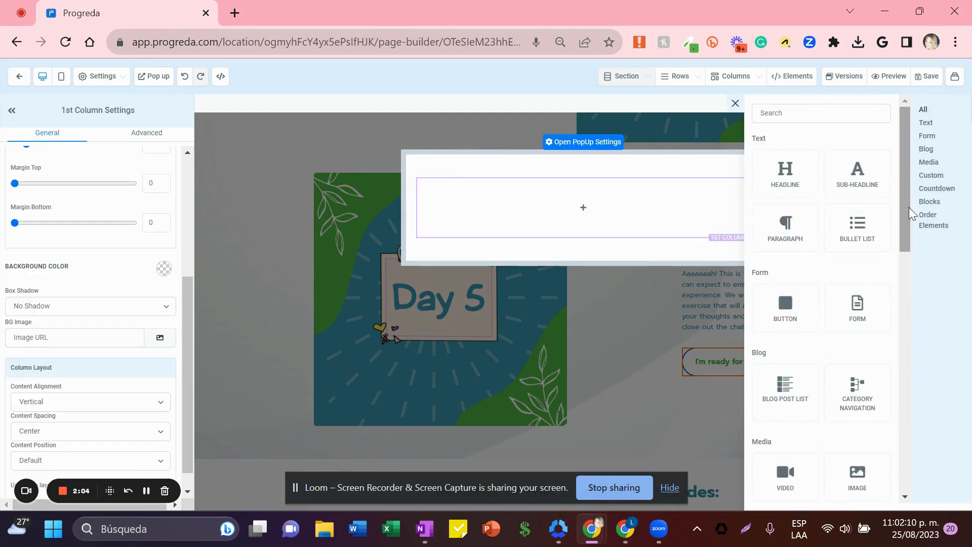
left_click_drag(861, 307, 599, 212)
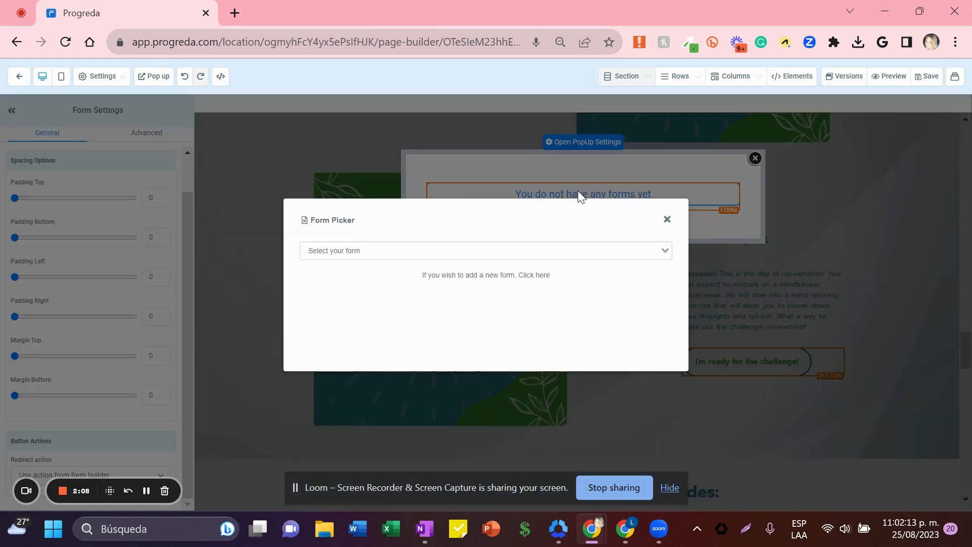
left_click(469, 257)
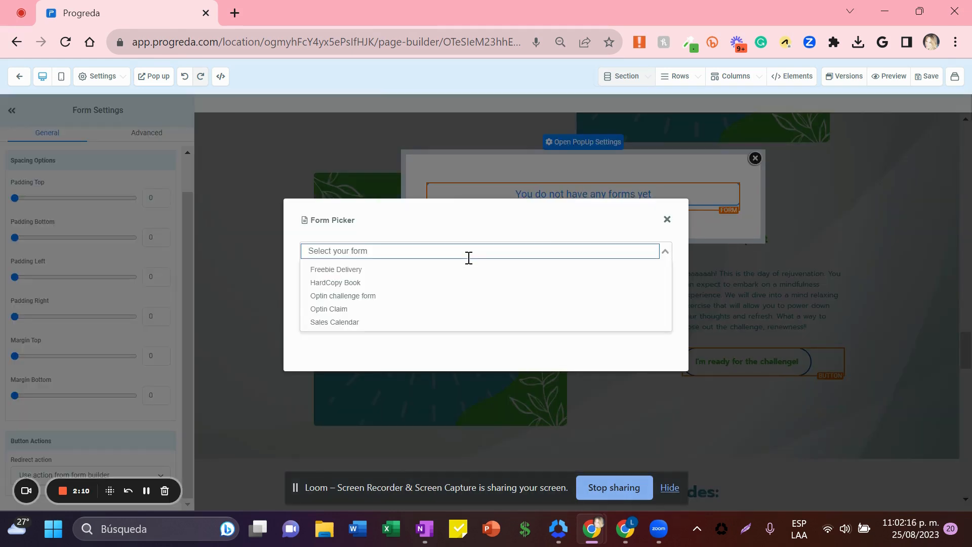
left_click(351, 298)
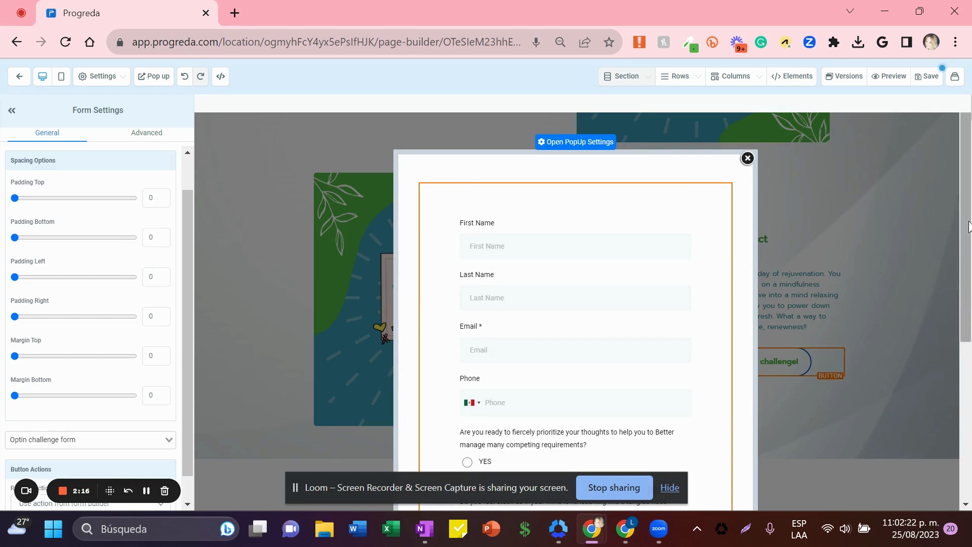
scroll(967, 228, "down", 5)
scroll(962, 234, "up", 5)
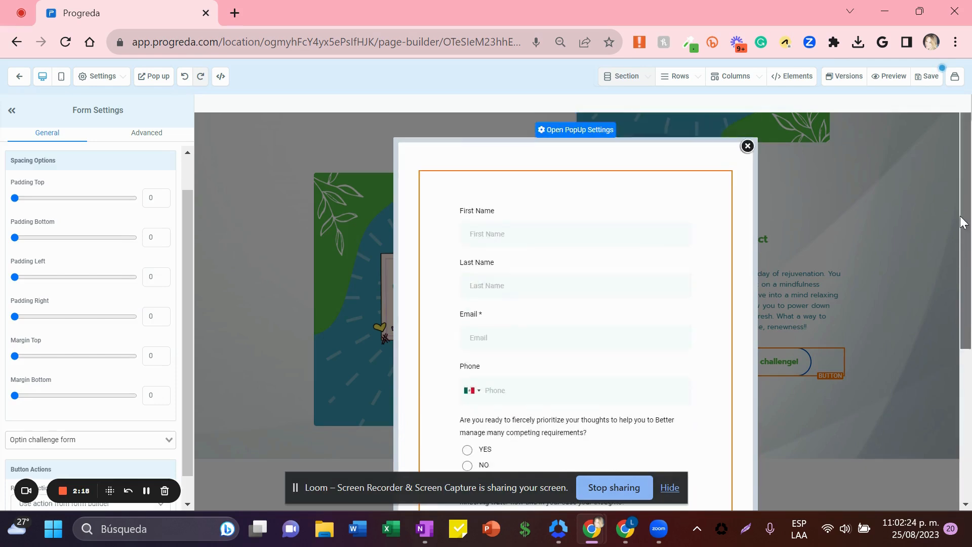
left_click(924, 78)
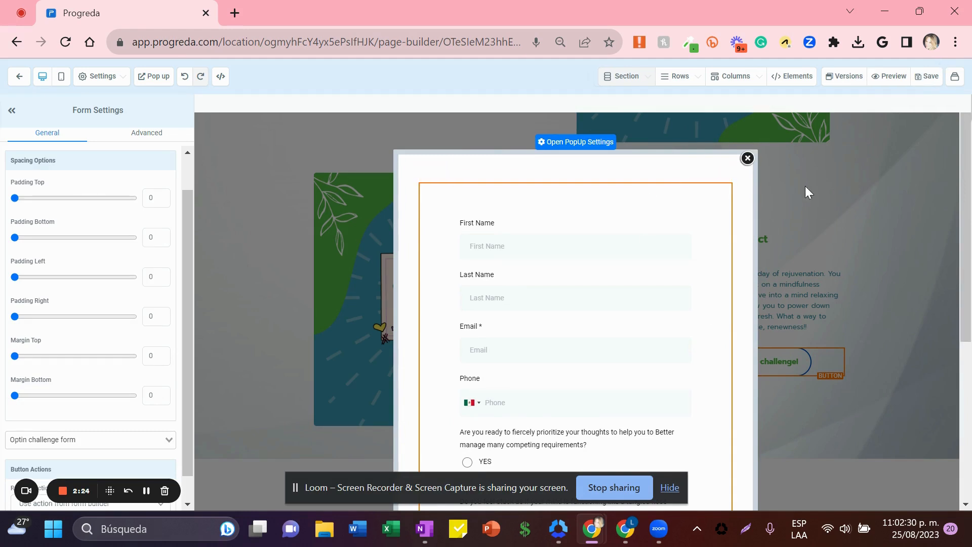
Step: Preview the page and open the popup from the Day 1 "I'm ready for the challenge!" button to check its form
scroll(968, 226, "down", 7)
scroll(966, 195, "up", 7)
left_click(890, 76)
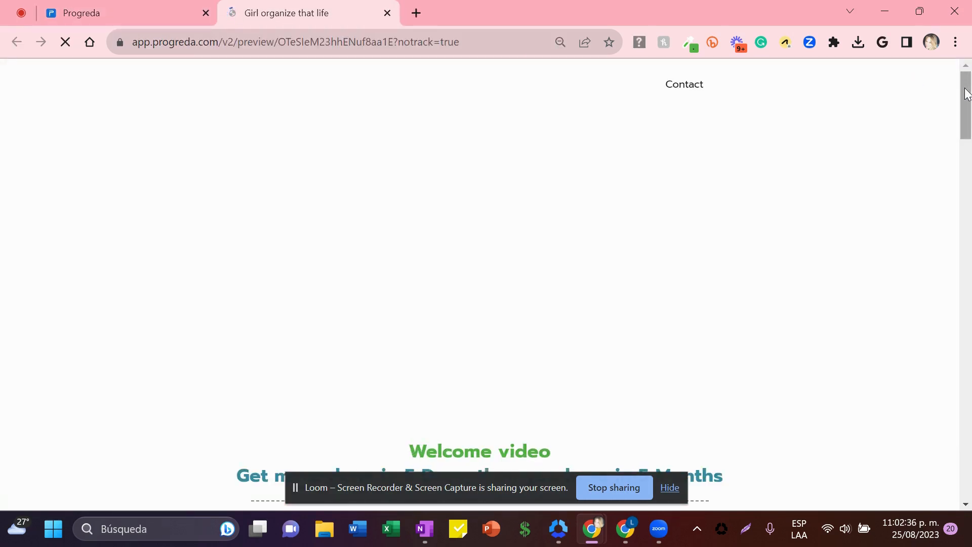
left_click_drag(967, 84, 967, 165)
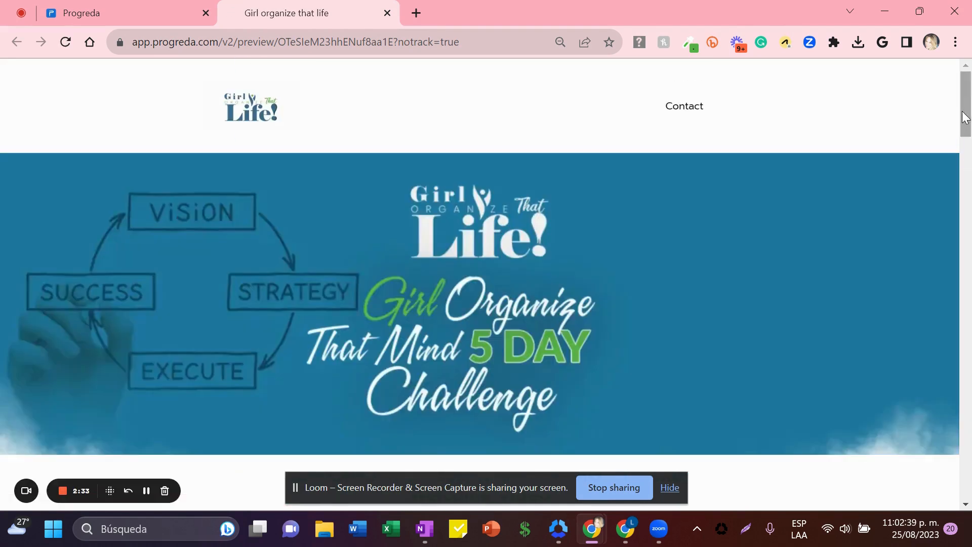
left_click_drag(965, 108, 967, 266)
left_click(585, 286)
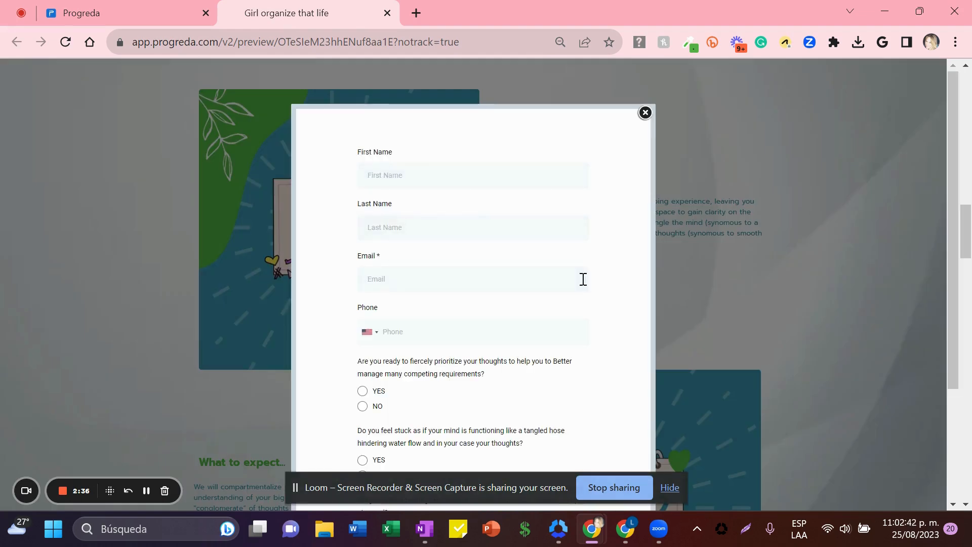
left_click_drag(969, 242, 937, 247)
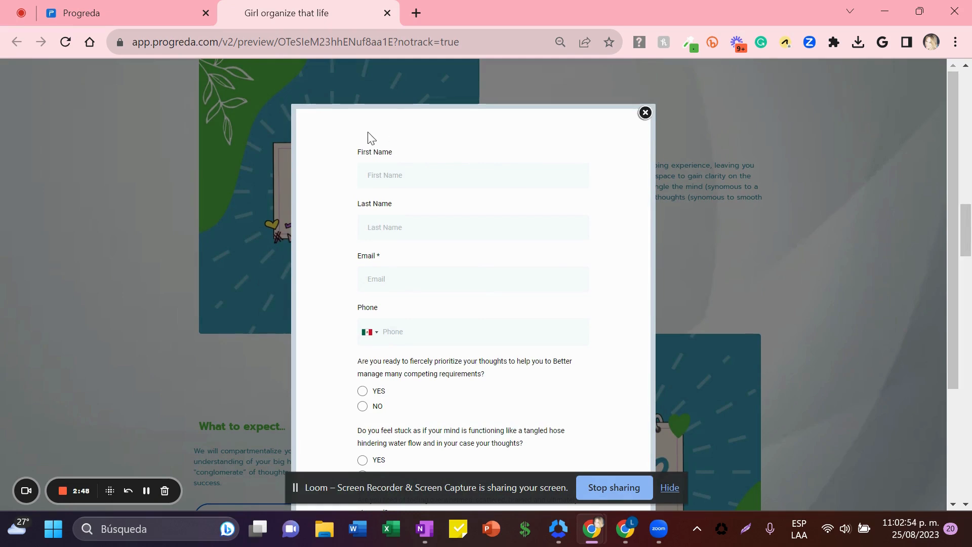
Step: Return to the page builder and add a Headline element above the form in the popup
left_click(96, 7)
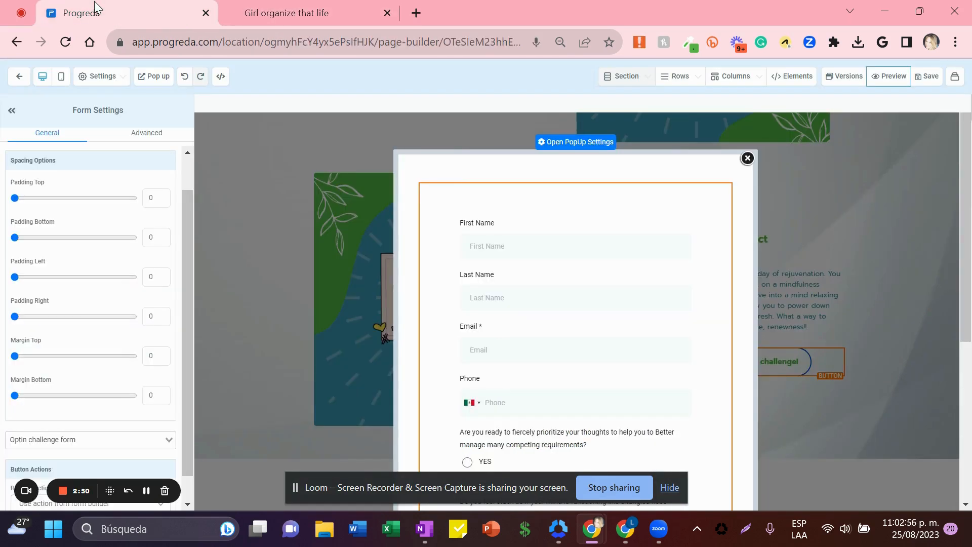
mouse_move(791, 82)
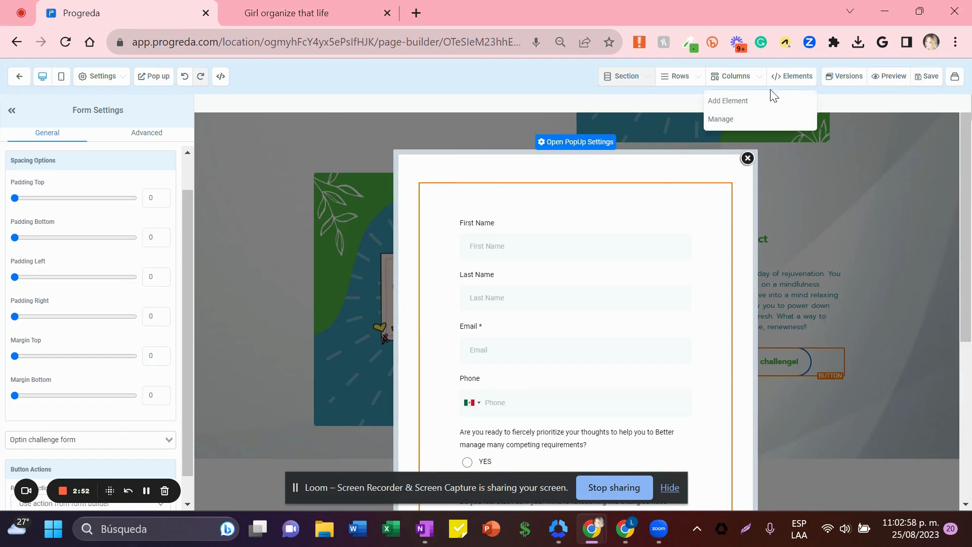
left_click(746, 100)
left_click_drag(786, 180, 597, 210)
Step: Replace the popup headline's text with "Are you ready for this 5 day challenge?" followed by a line break
left_click(578, 191)
key("ctrl+a")
key("BackSpace")
type("a")
key("BackSpace")
type("Are you ")
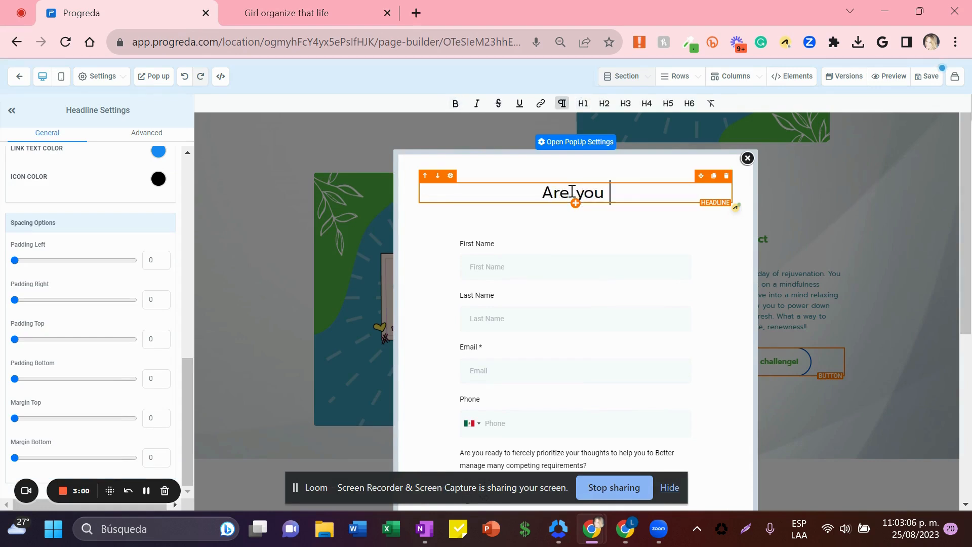
type("ready for this")
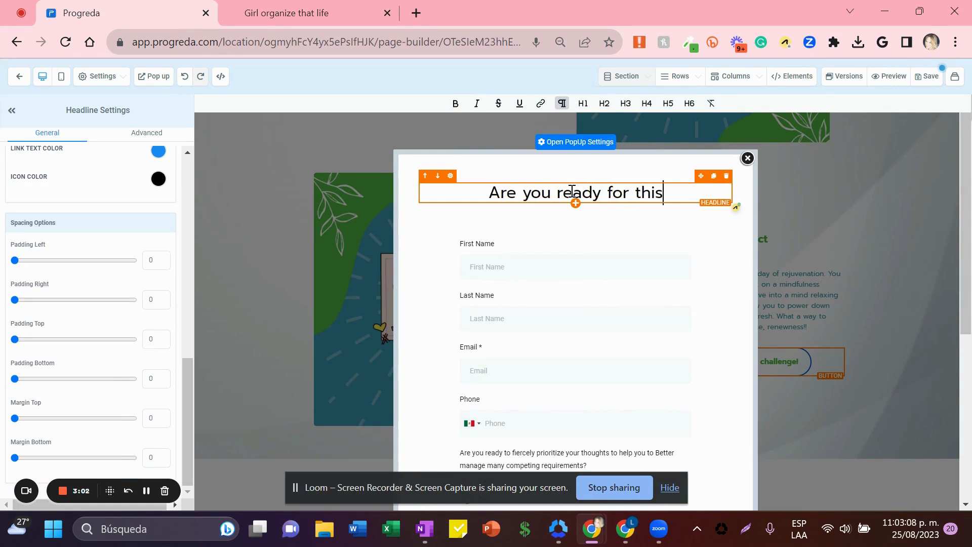
type(" 5 day ch")
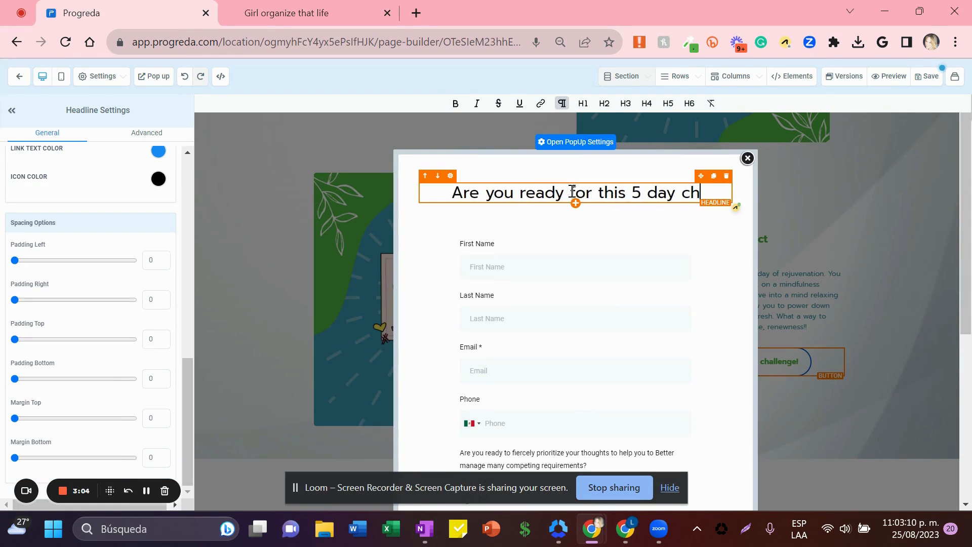
type("allenge?")
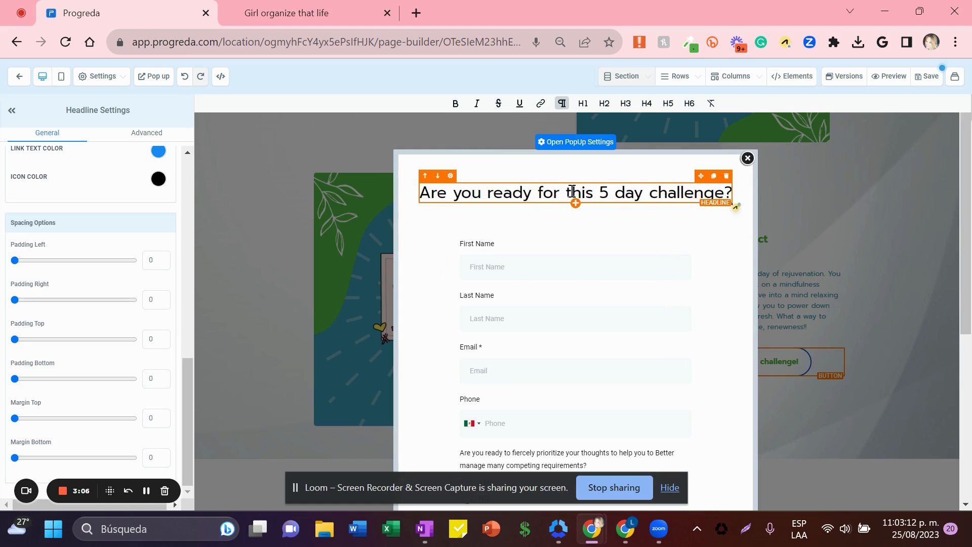
key("Return")
type("Please fil")
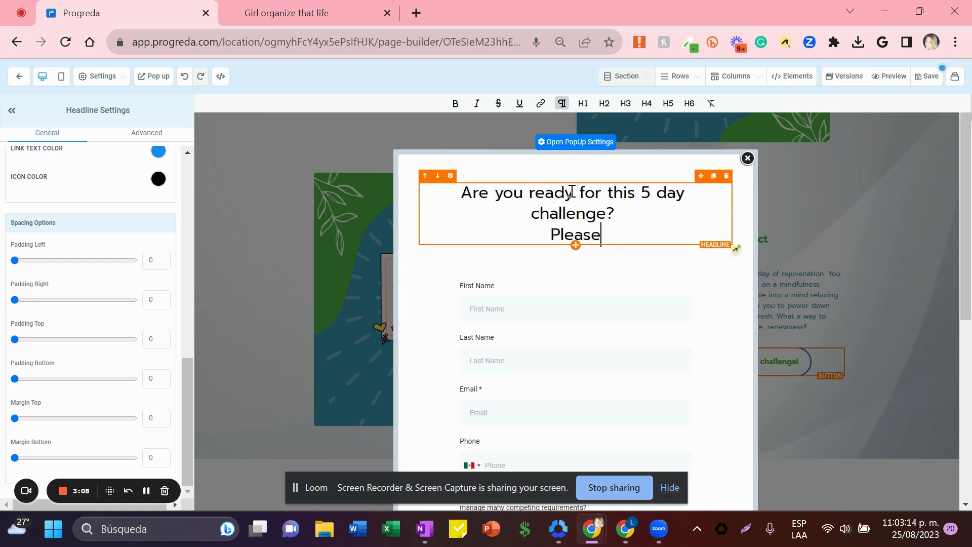
key("BackSpace")
key("BackSpace")
key("BackSpace")
key("BackSpace")
key("BackSpace")
key("BackSpace")
key("BackSpace")
key("BackSpace")
Step: Write "The first step is to fill out this form" as the headline's second line, ending with the hand-pointing-down emoji
type("The ")
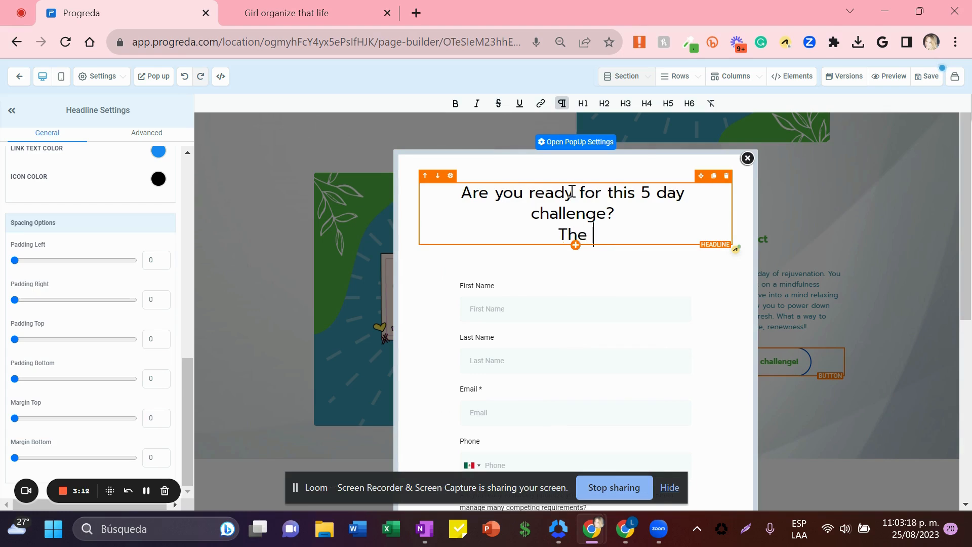
type("first step is to fe")
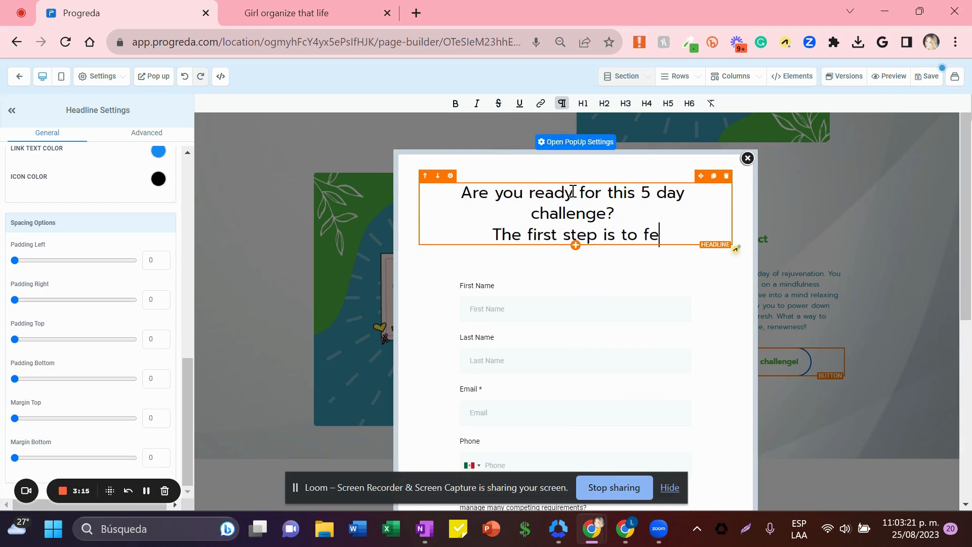
key("BackSpace")
type("ill ")
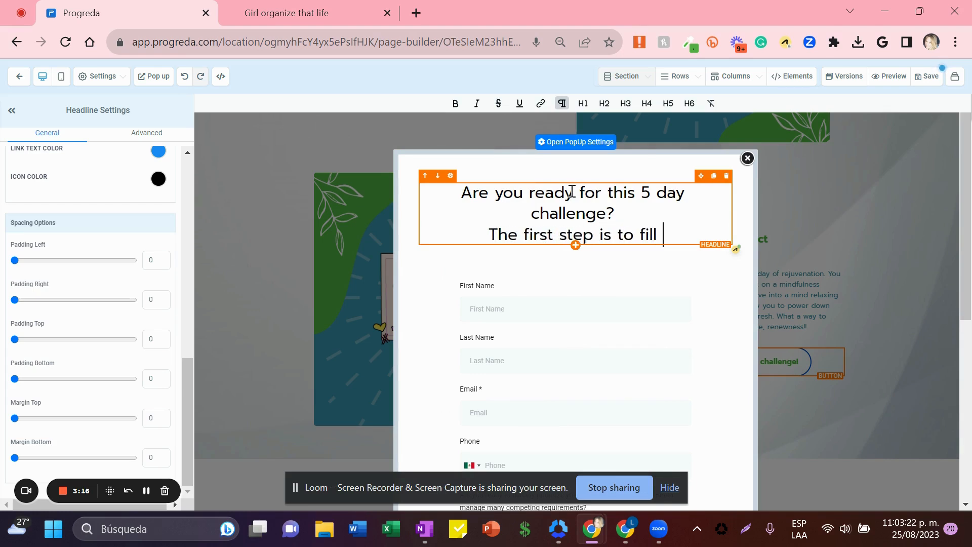
type("out this form")
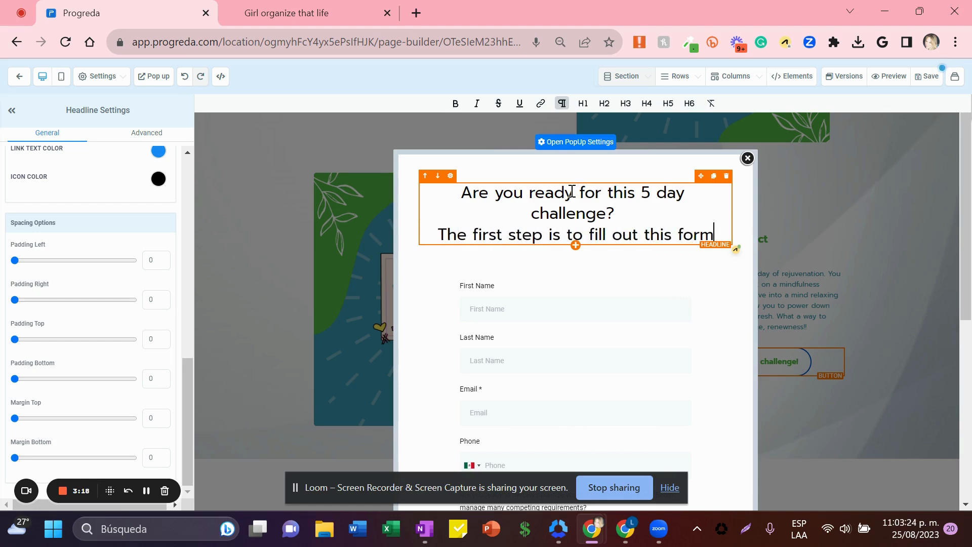
key("super+period")
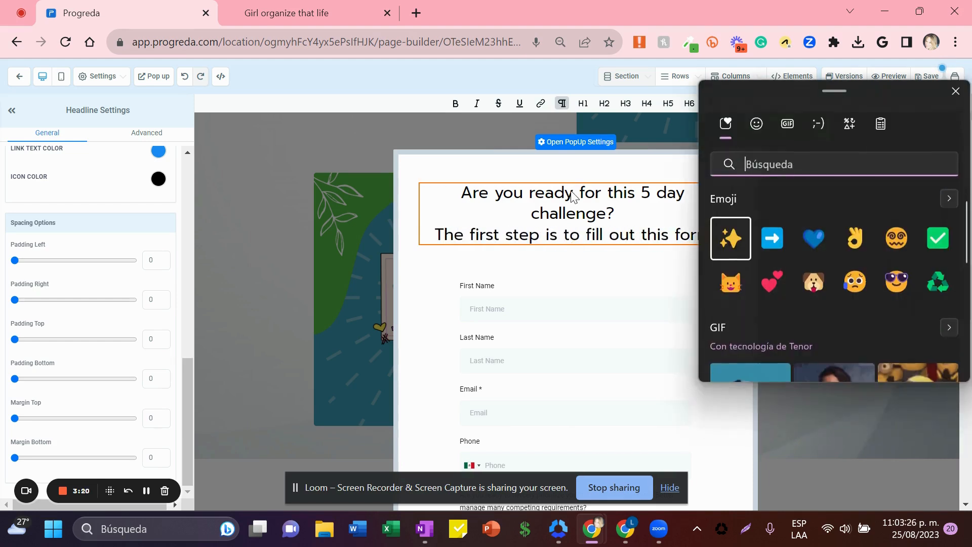
type("abaj")
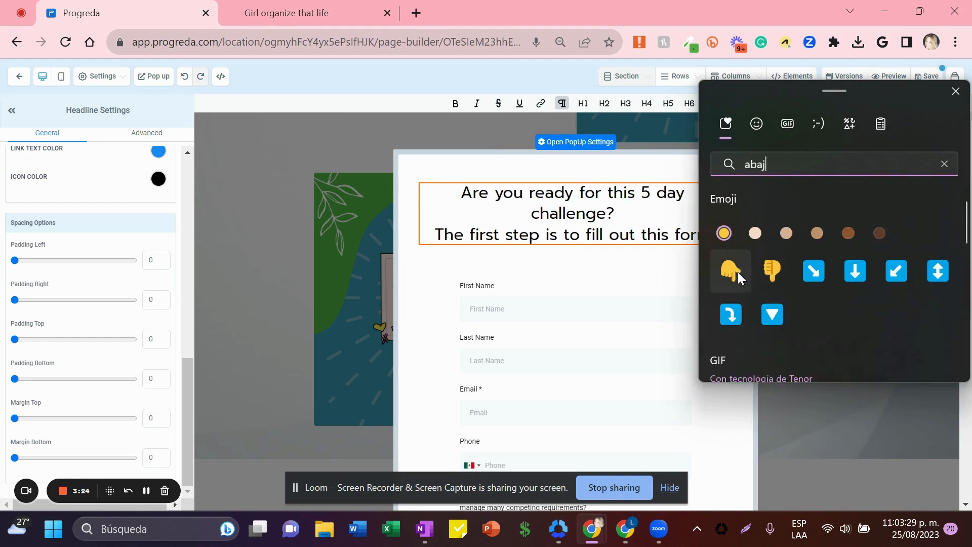
left_click(730, 271)
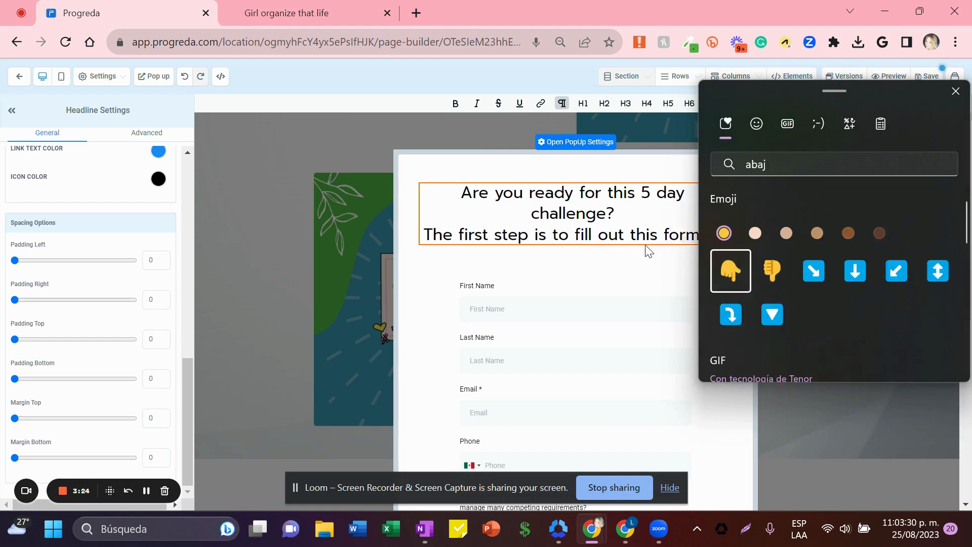
Step: Make the headline sentence "Are you ready for this 5 day challenge?" bold
left_click_drag(618, 212, 501, 141)
left_click(456, 105)
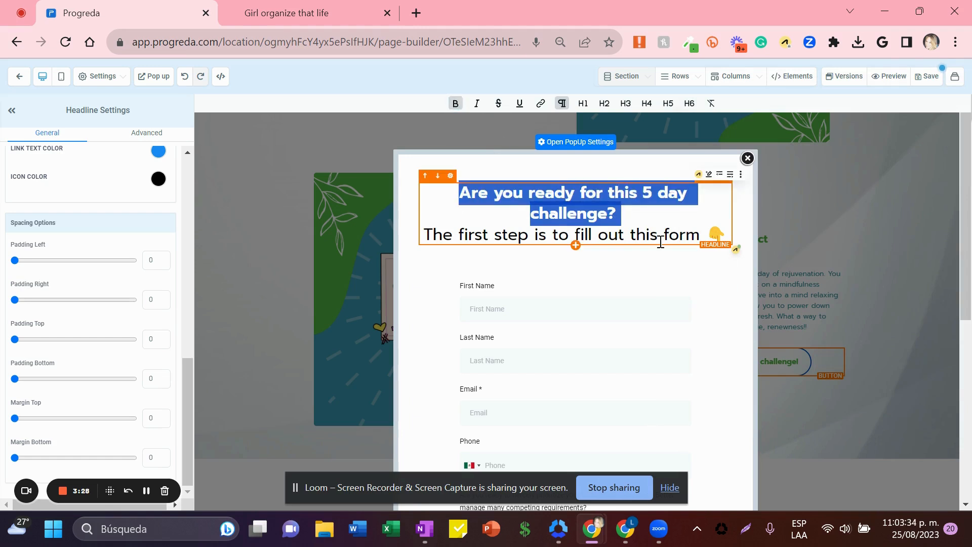
left_click(644, 220)
Step: Set the headline's bold text color to the darker green swatch and save the page
left_click_drag(622, 211, 458, 195)
left_click_drag(184, 390, 179, 295)
left_click(158, 342)
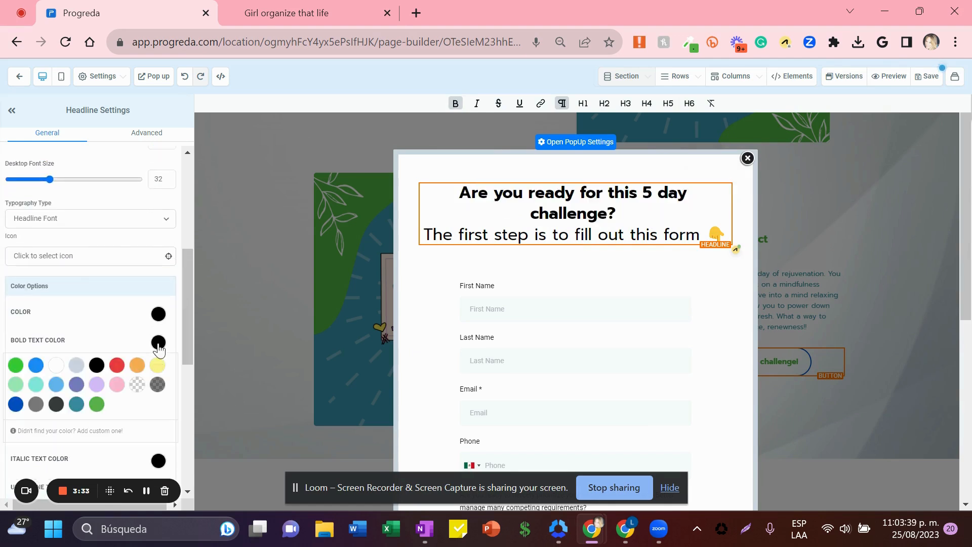
left_click(97, 404)
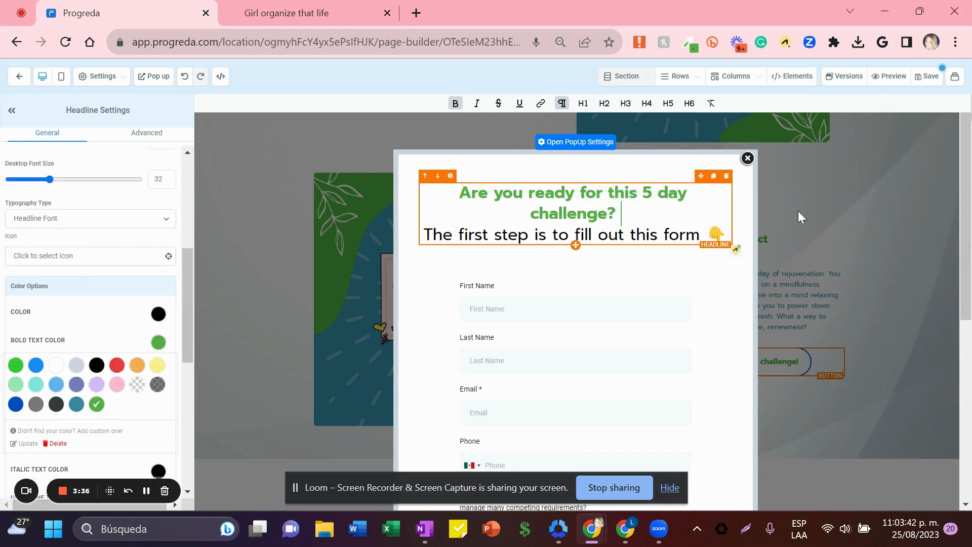
left_click(931, 77)
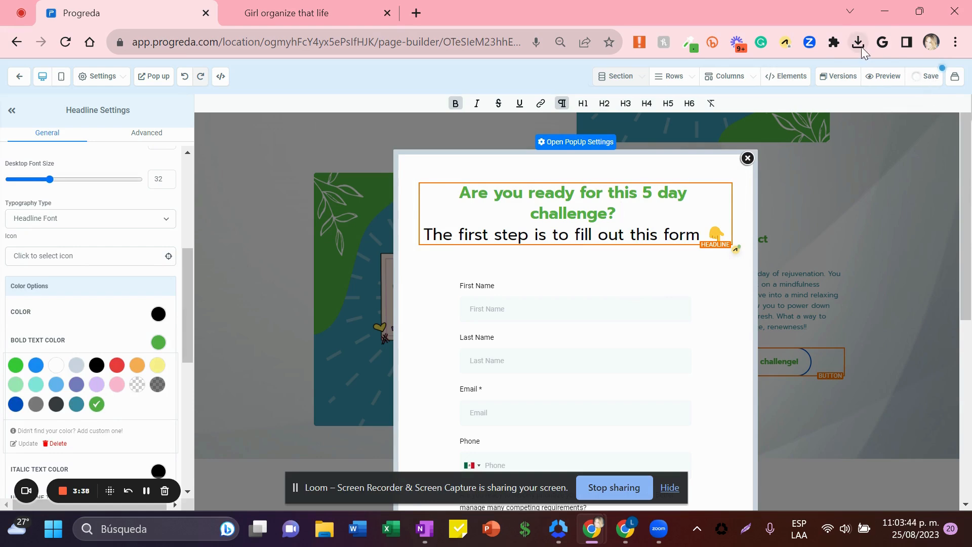
Step: Reload the page preview and reopen the popup from the Day 1 button to check the new headline
left_click_drag(967, 243, 971, 491)
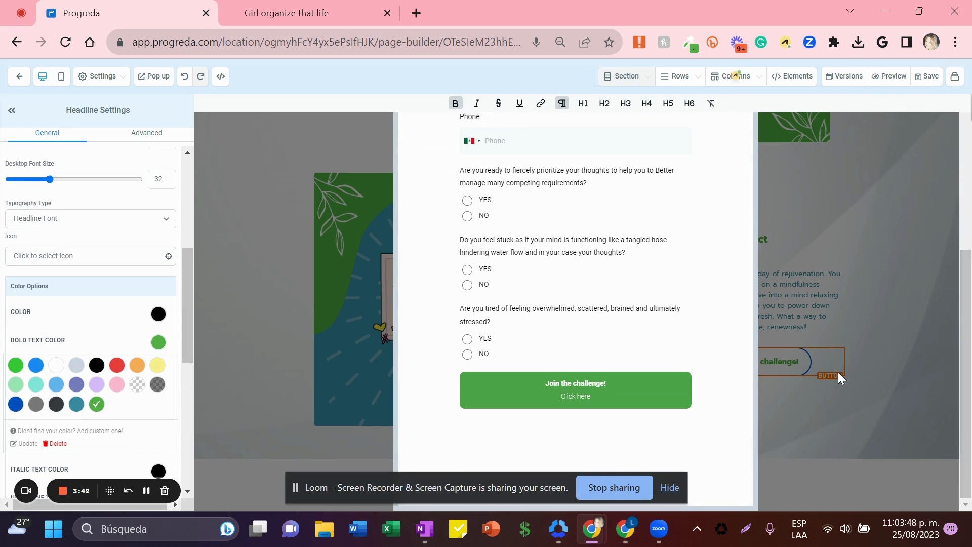
left_click(893, 77)
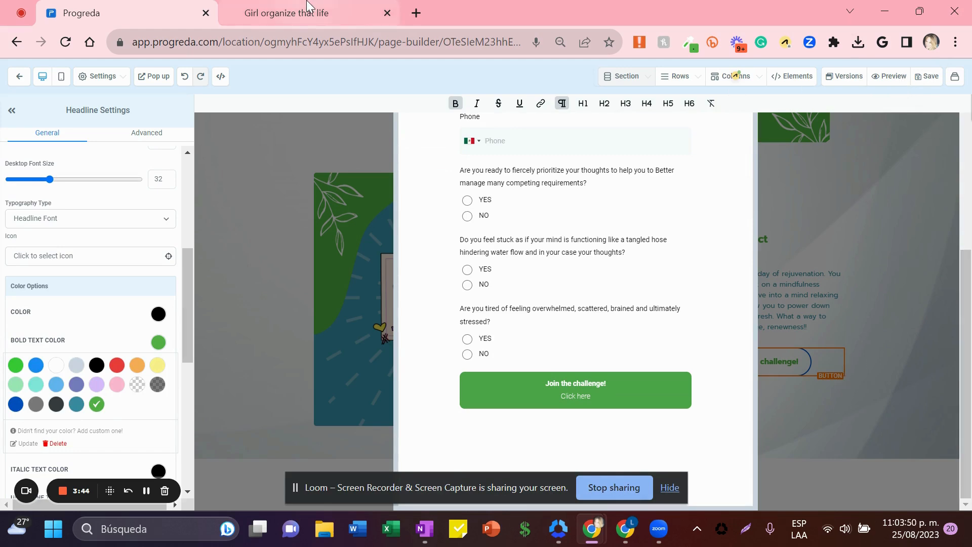
left_click(645, 113)
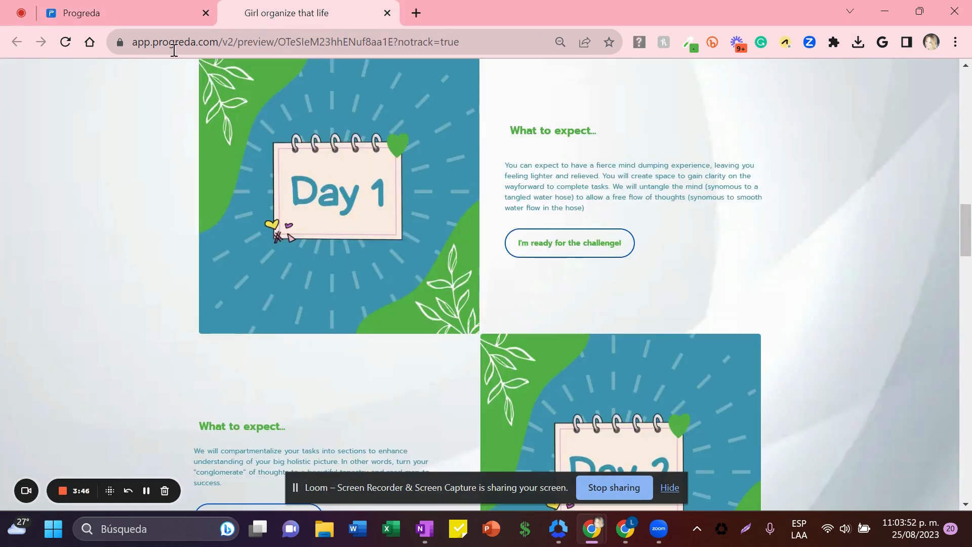
left_click(65, 42)
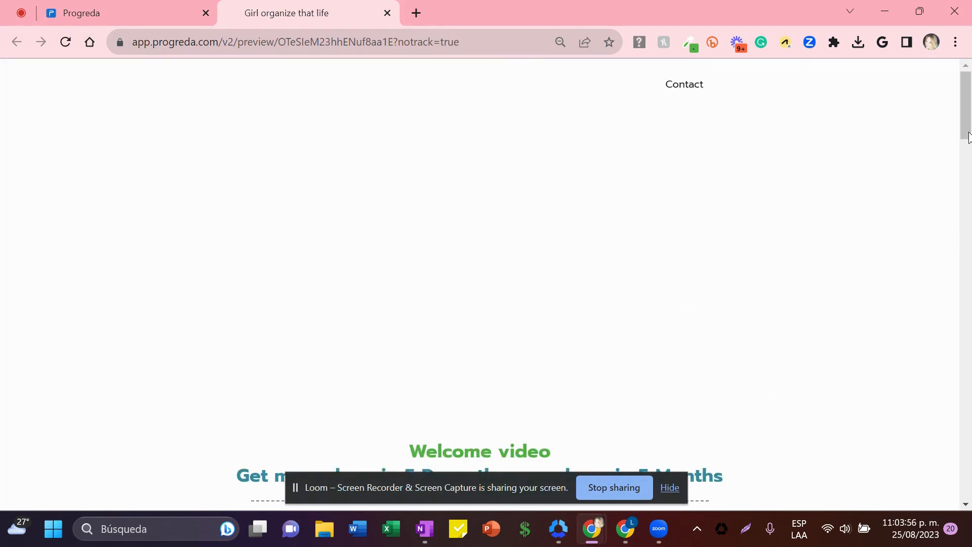
left_click_drag(969, 133, 922, 200)
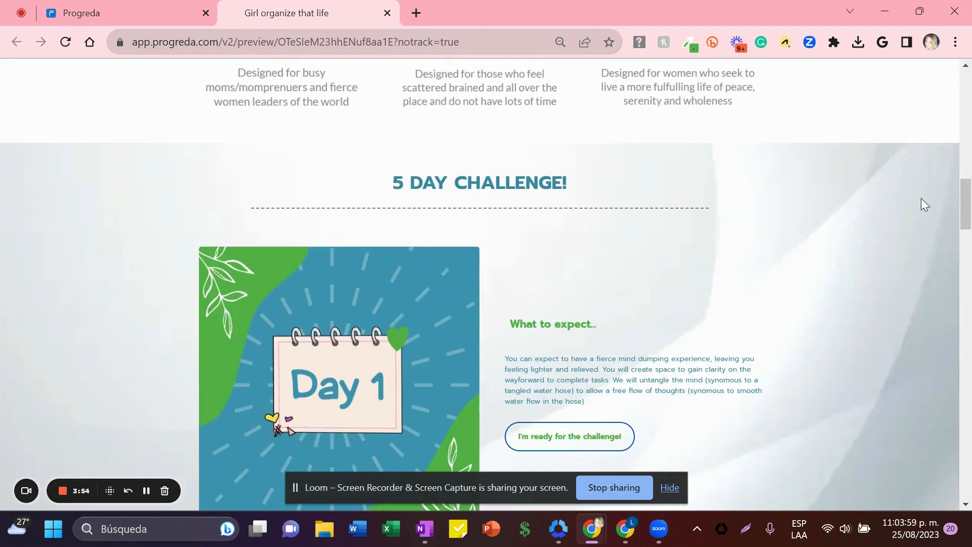
left_click(550, 447)
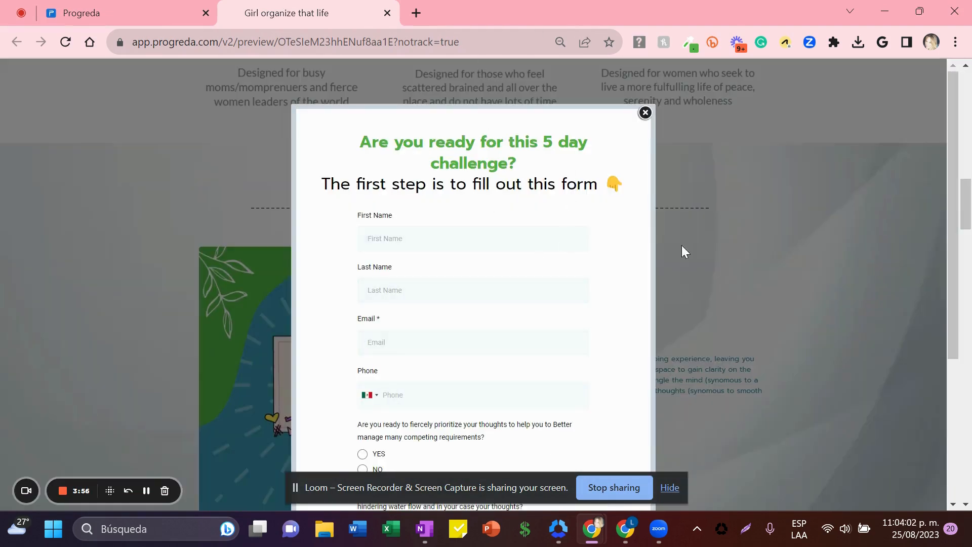
Step: Submit the empty popup form with "Join the challenge!" to check its required fields
left_click_drag(952, 225, 948, 362)
left_click(456, 434)
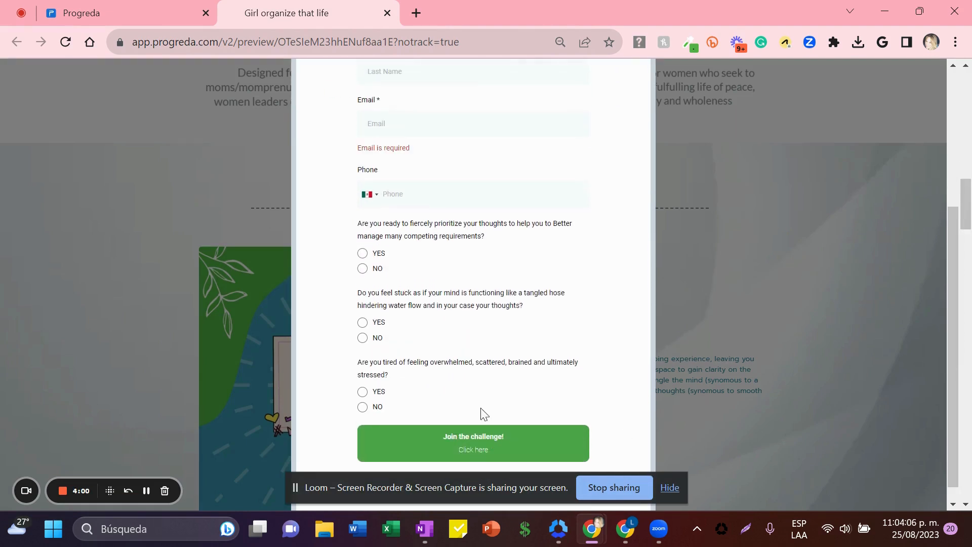
left_click_drag(949, 244, 886, 173)
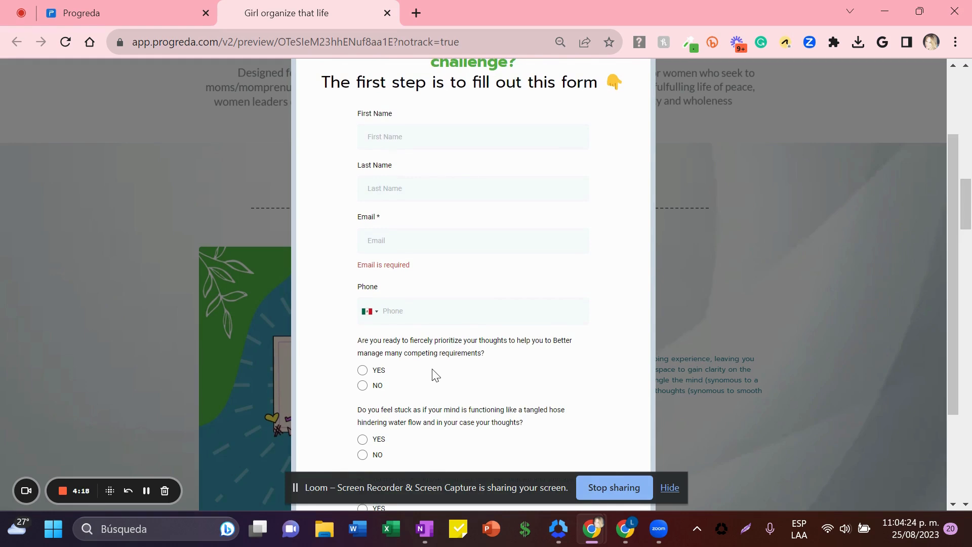
Step: Leave the page builder and open the Optin challenge form in the form builder
left_click(96, 7)
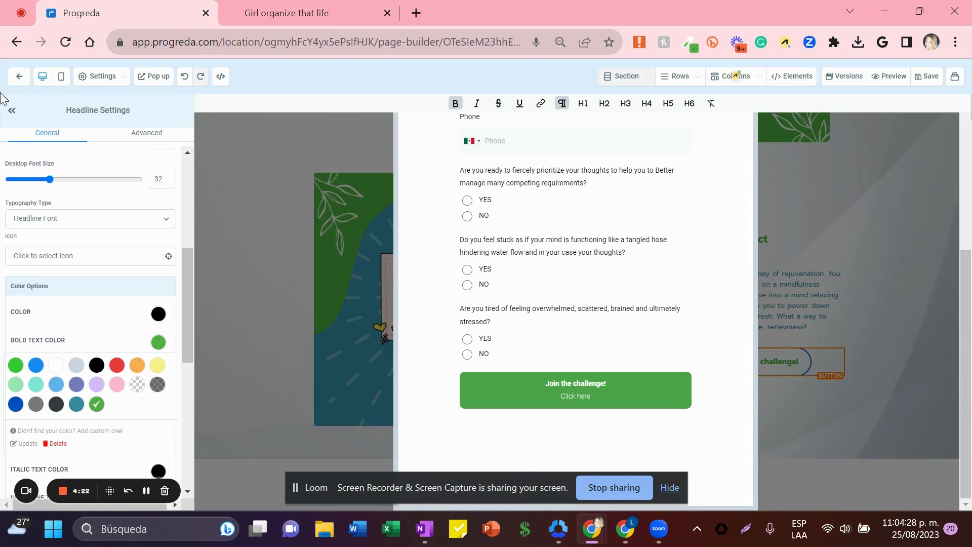
left_click(20, 77)
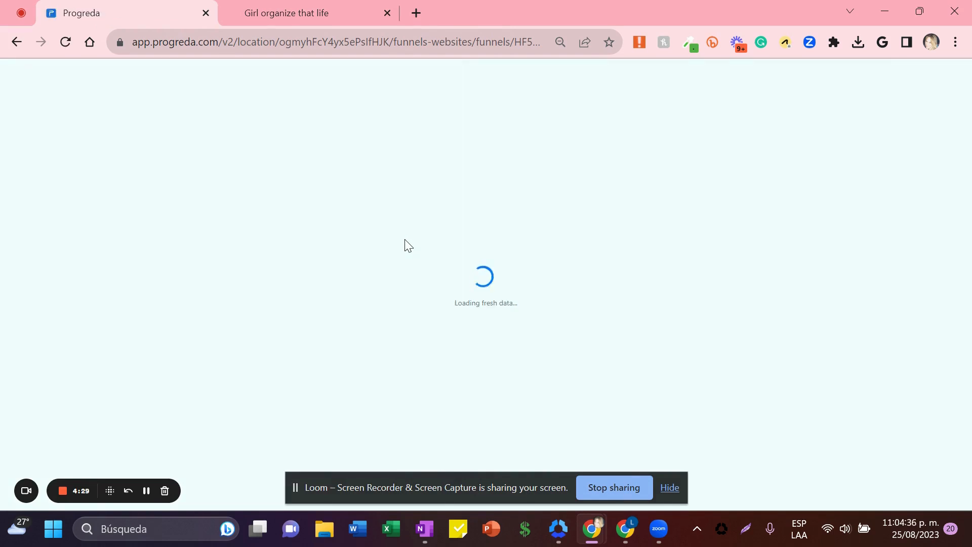
mouse_move(387, 97)
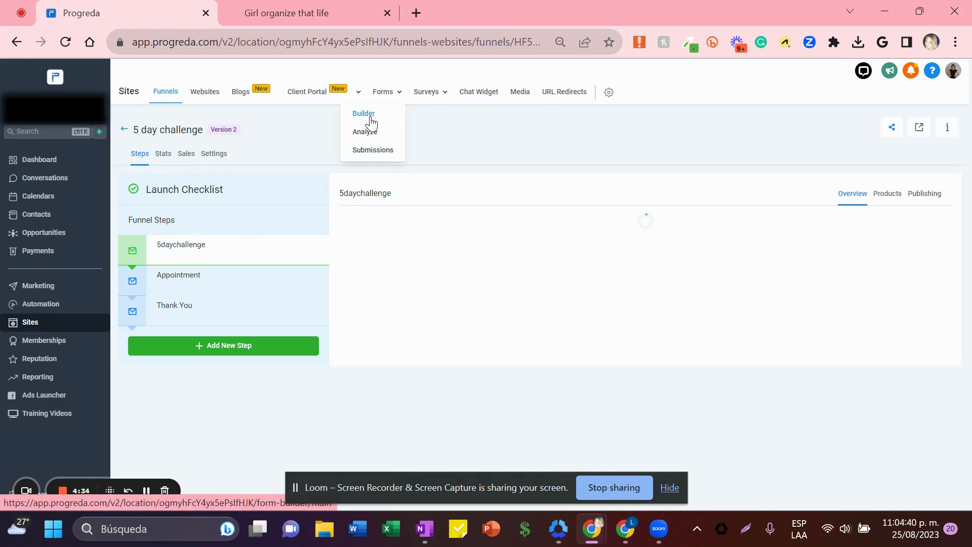
left_click(368, 114)
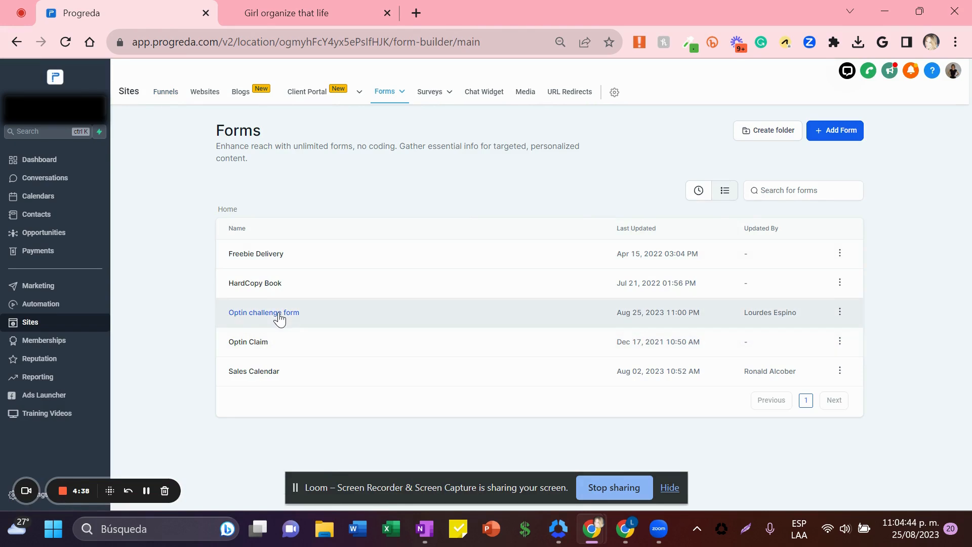
left_click(279, 313)
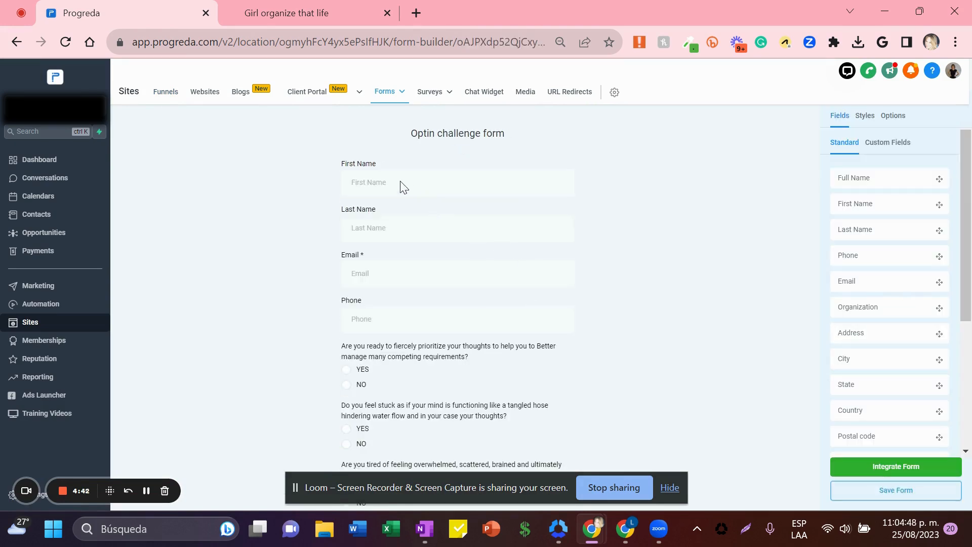
Step: Make the first two yes/no questions of the form, on prioritizing thoughts and on feeling stuck, required
left_click(362, 369)
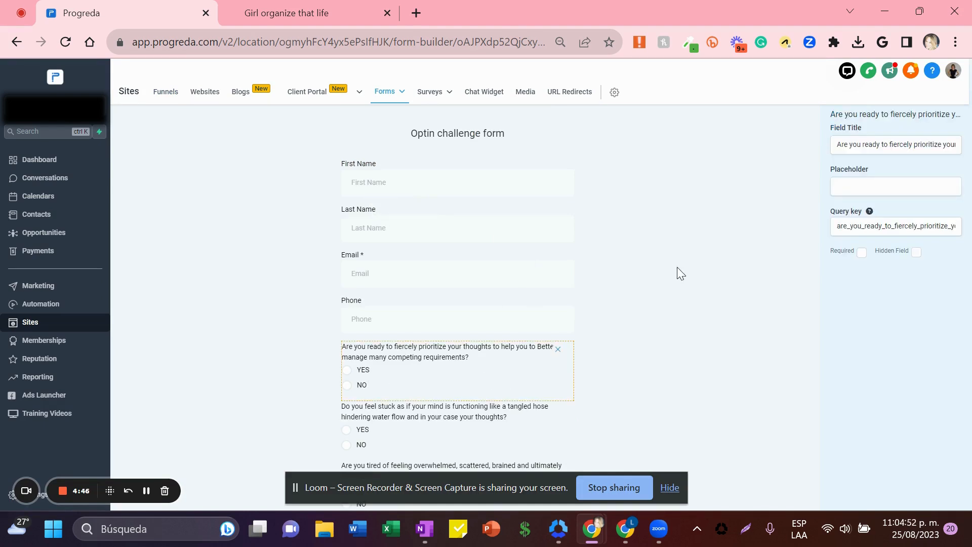
left_click(863, 253)
left_click(483, 411)
left_click(862, 253)
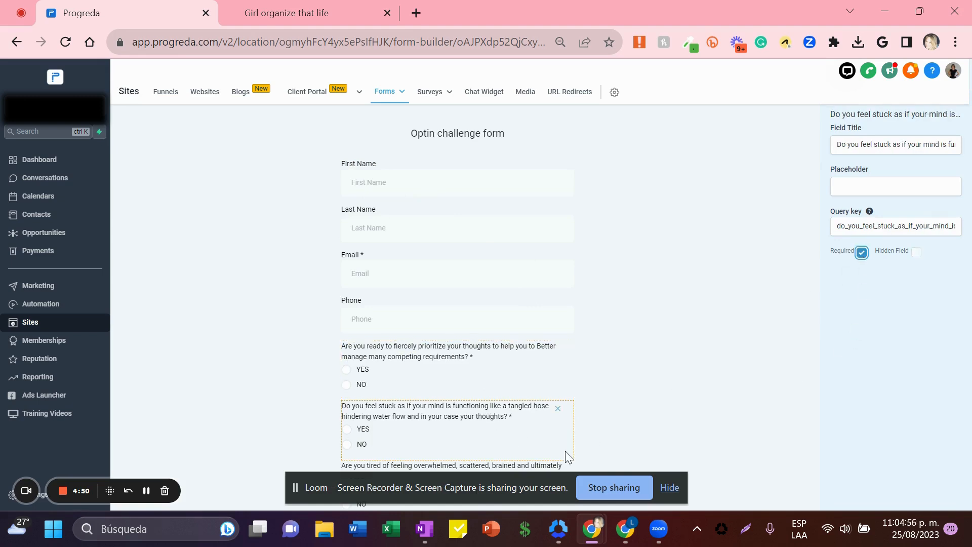
Step: Make the First Name field required
left_click(373, 172)
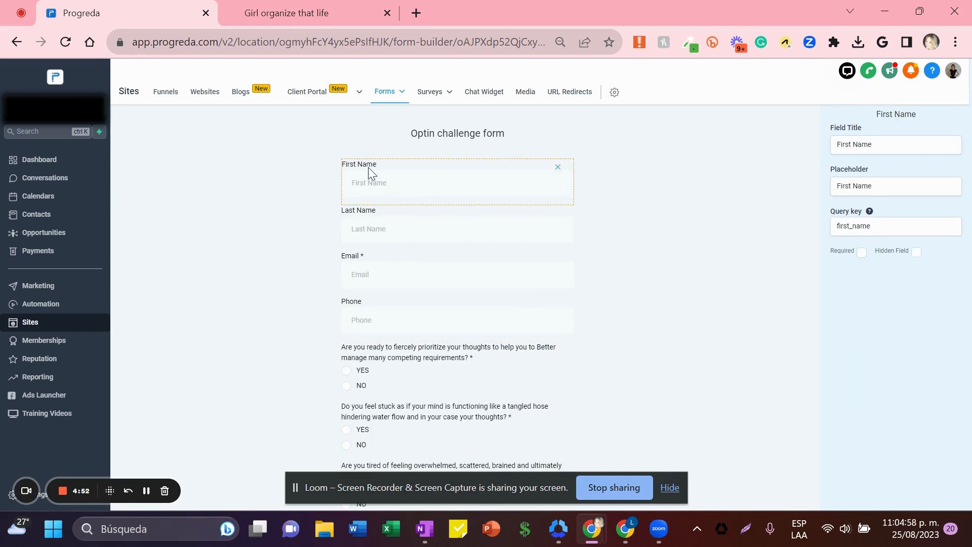
left_click(862, 252)
left_click(359, 211)
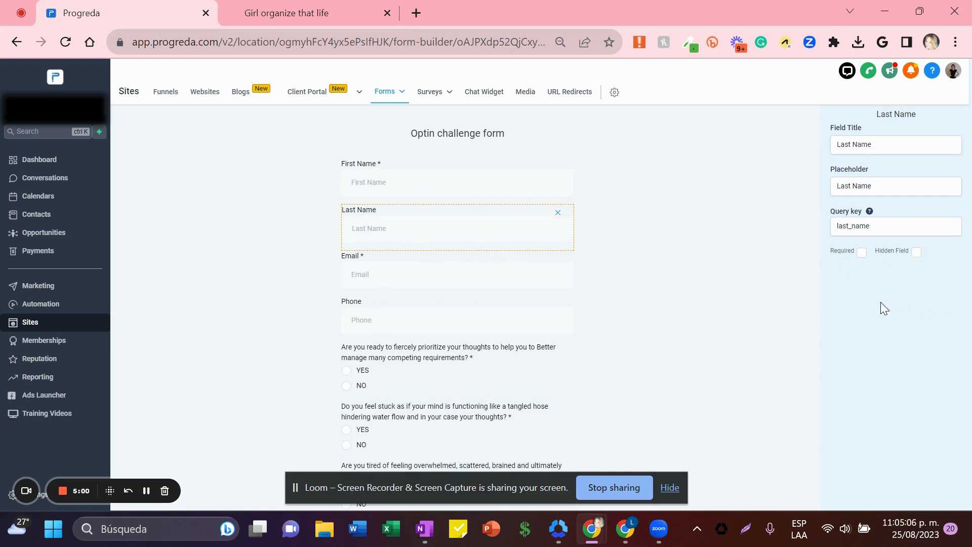
left_click(776, 334)
Step: Make the third yes/no question, about feeling overwhelmed and stressed, required
scroll(777, 333, "down", 3)
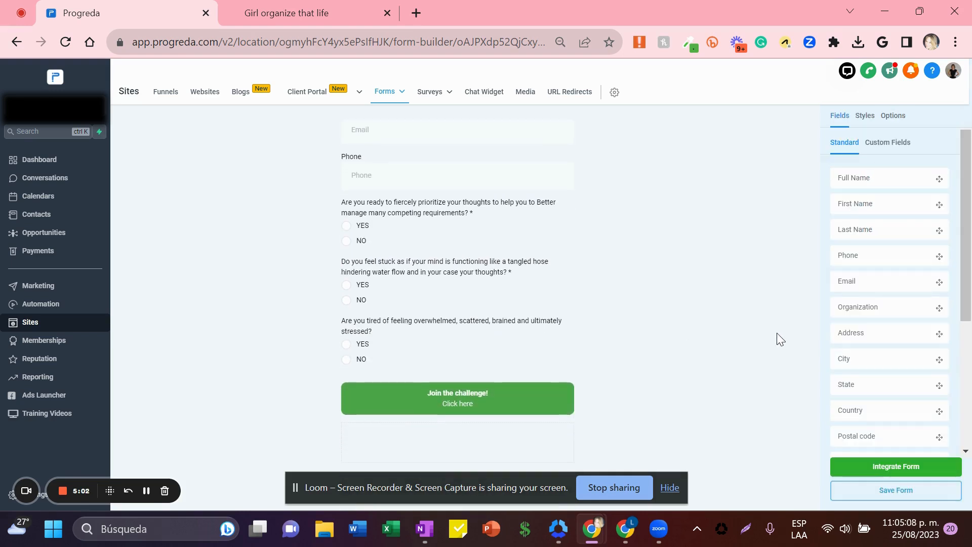
left_click(426, 329)
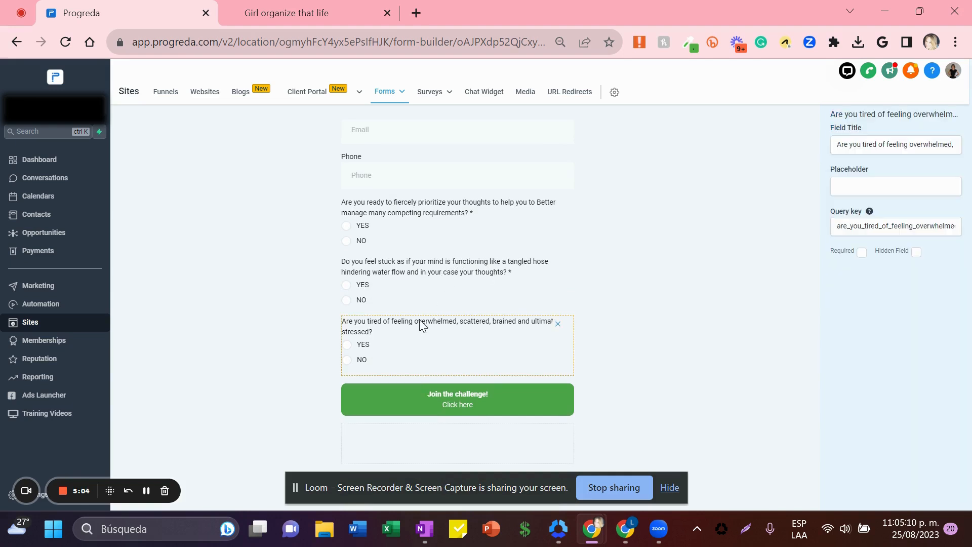
left_click(862, 252)
left_click(698, 303)
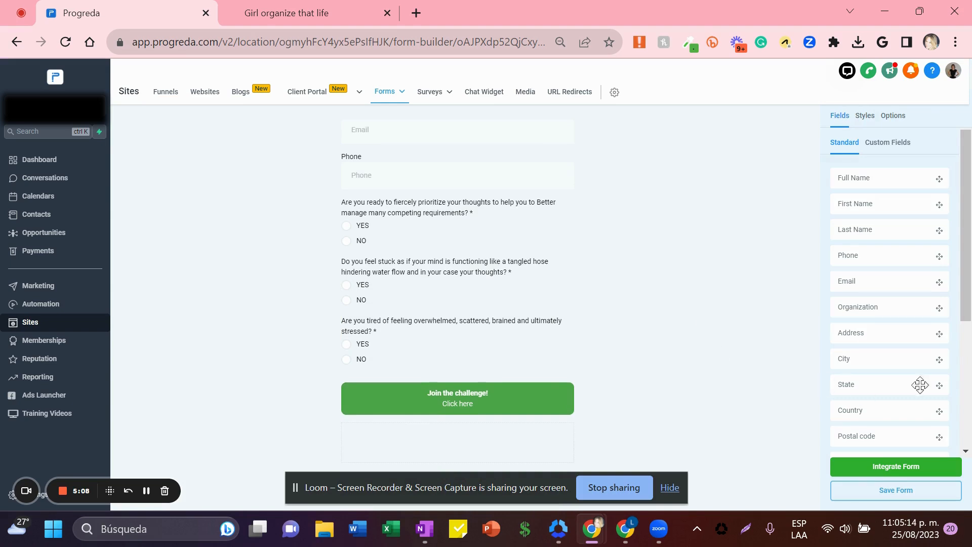
scroll(967, 284, "down", 4)
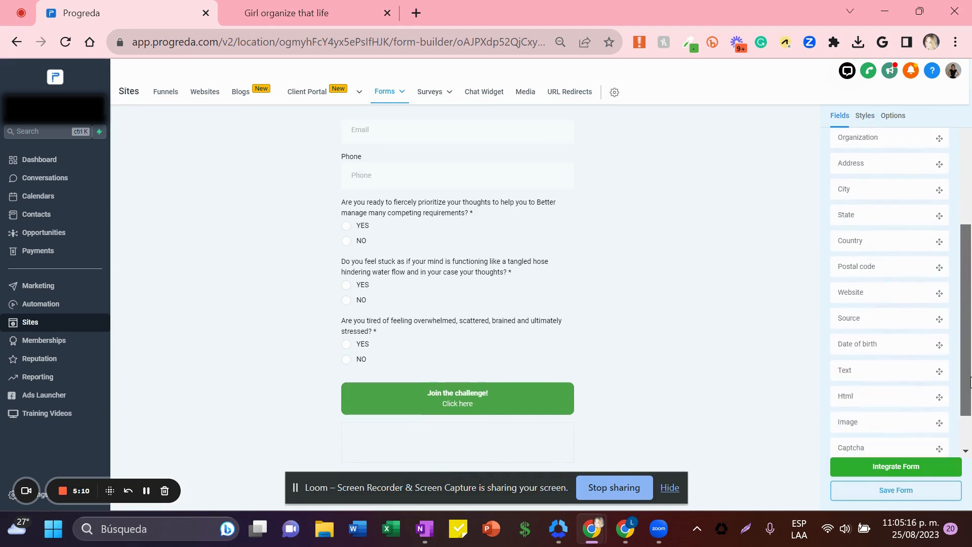
left_click_drag(871, 349, 483, 458)
left_click(396, 458)
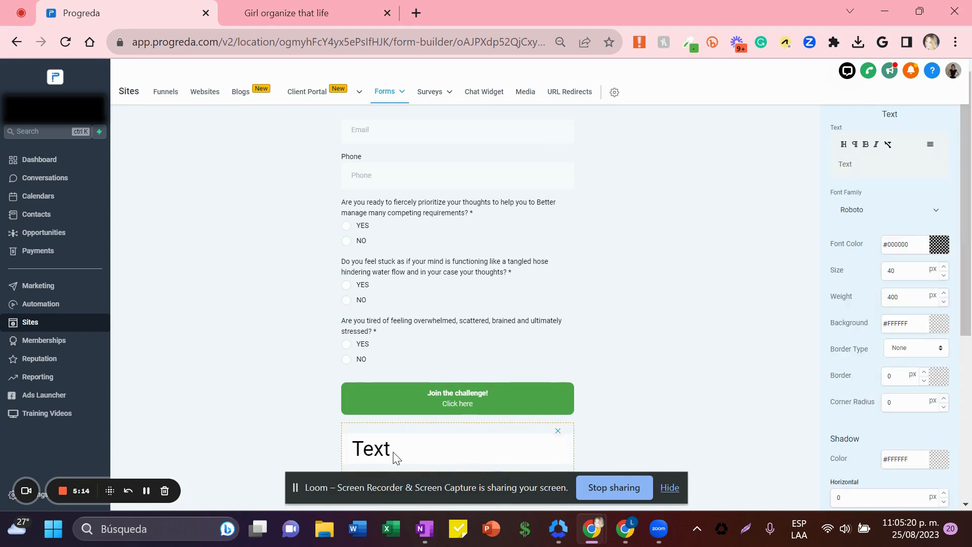
left_click(558, 430)
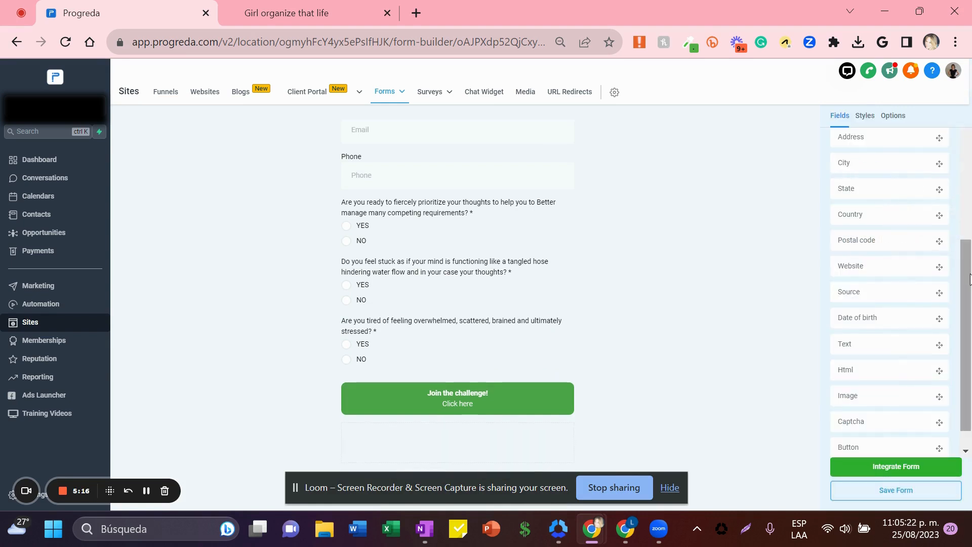
Step: Add a Text element to the form below the "Join the challenge!" button
left_click_drag(967, 271, 958, 137)
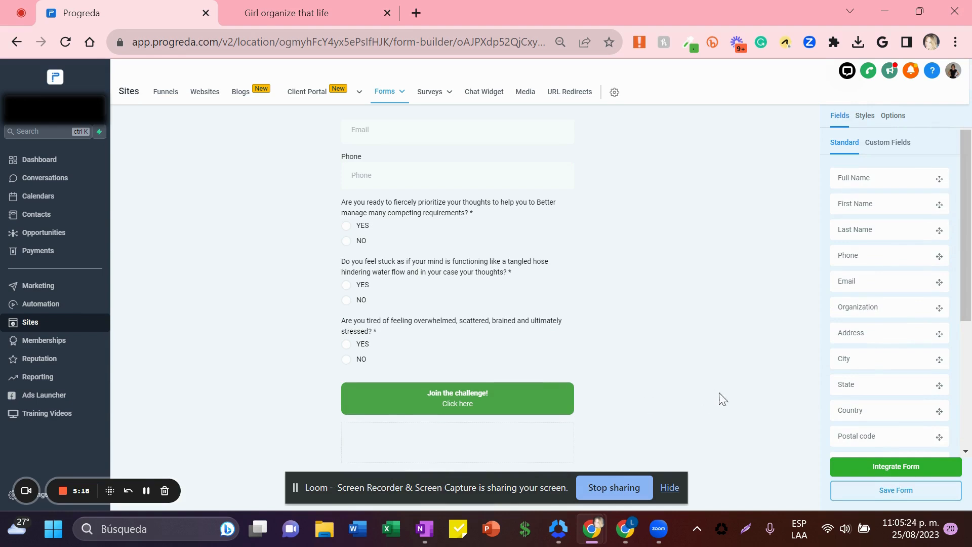
left_click_drag(967, 310, 966, 342)
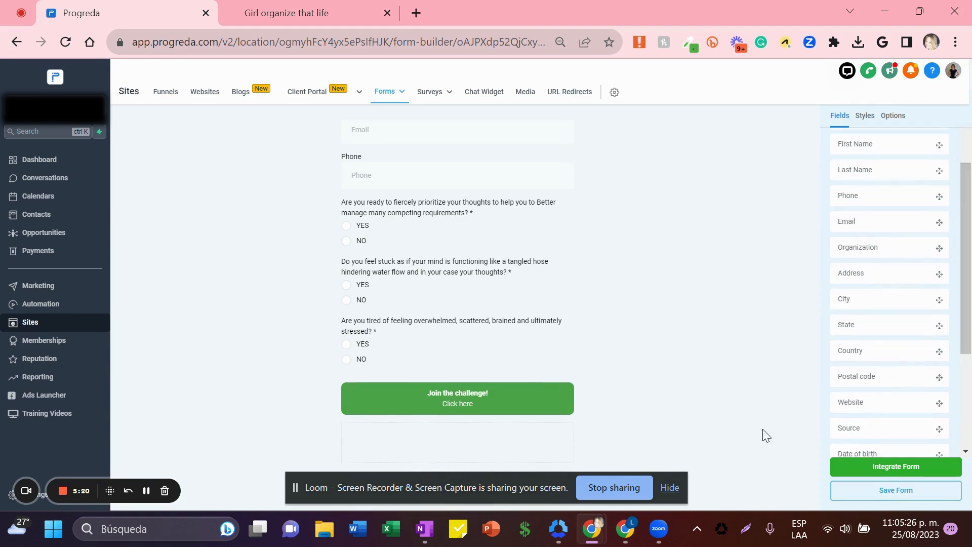
left_click(671, 488)
scroll(967, 314, "down", 3)
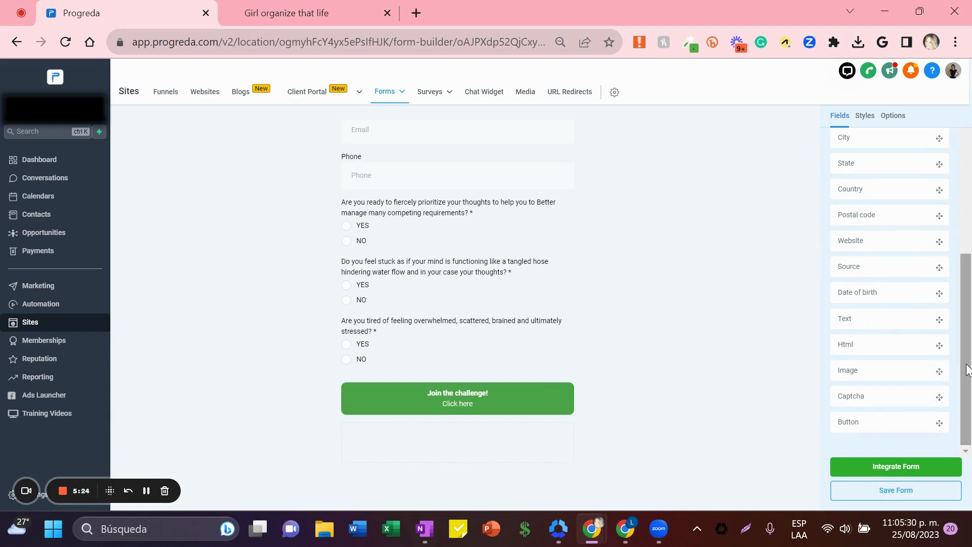
left_click_drag(877, 318, 524, 445)
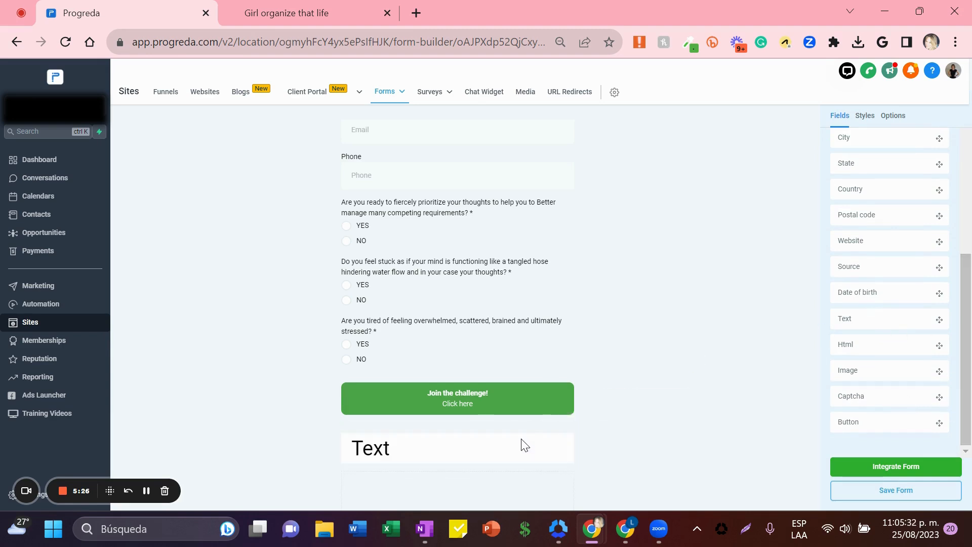
Step: Replace the new element's placeholder text with "*By fillinf this form you agree to subscribe to our marketing communication."
left_click(376, 445)
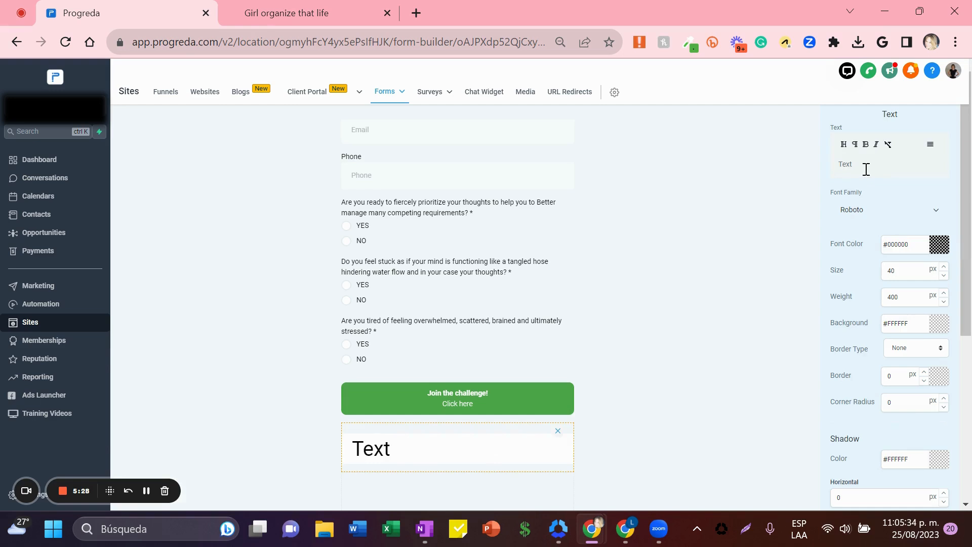
key("BackSpace")
key("BackSpace")
key("BackSpace")
key("BackSpace")
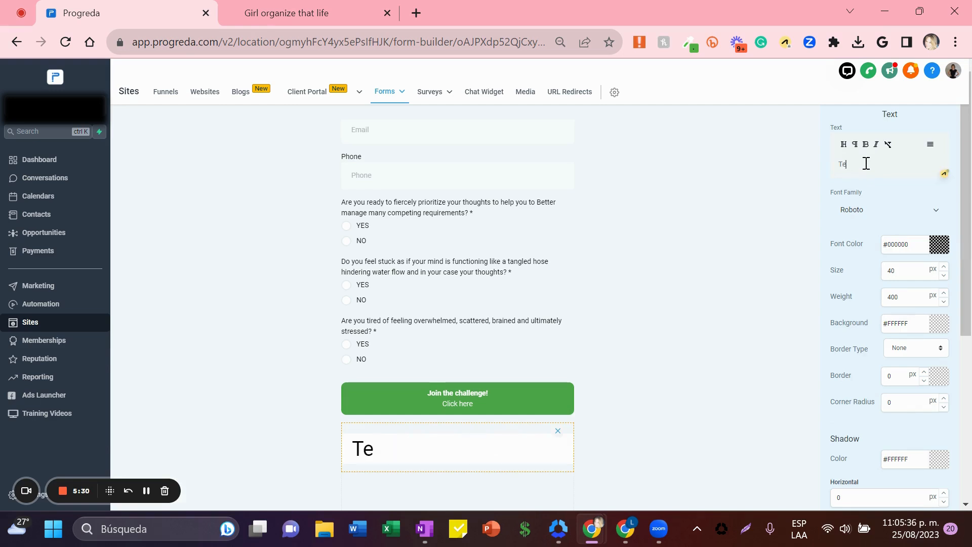
type("*By fillinf thi")
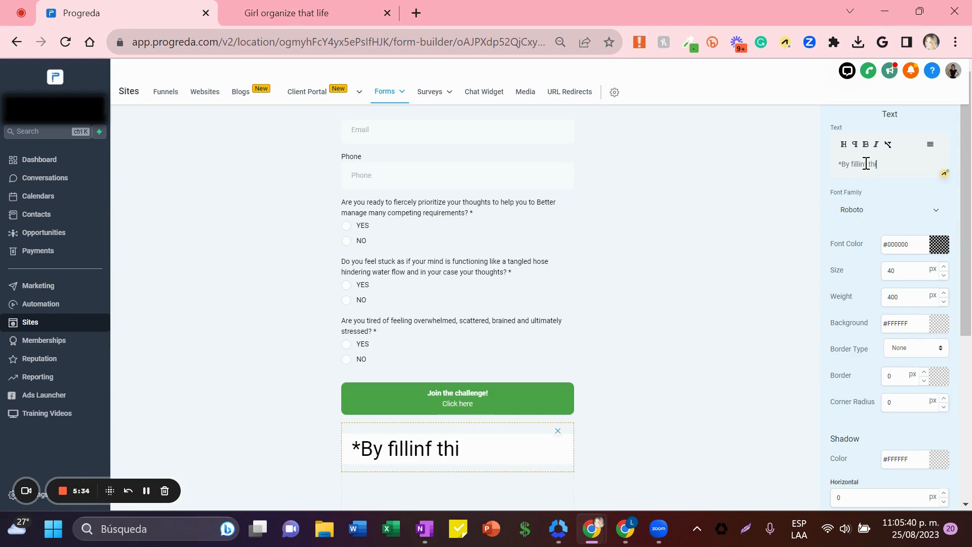
type("s form")
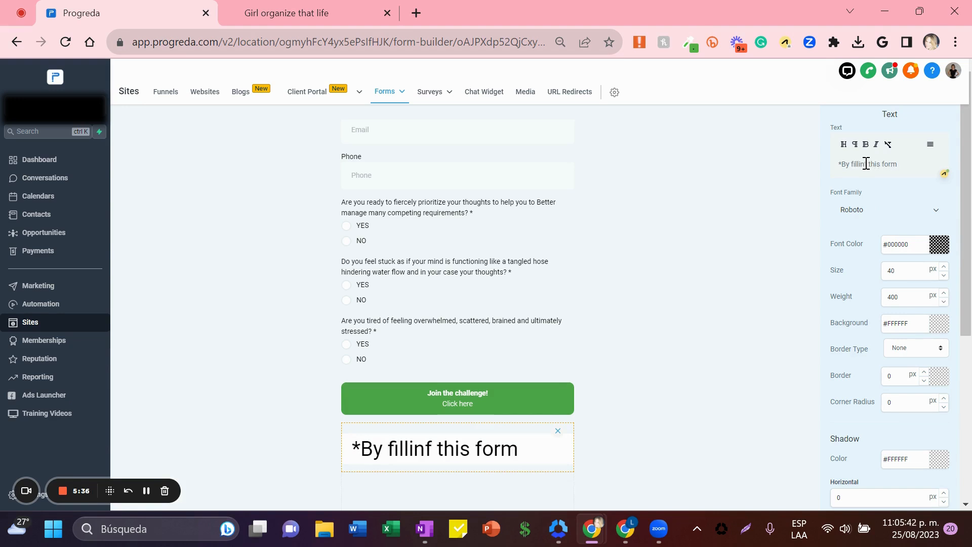
type(" you agree to ")
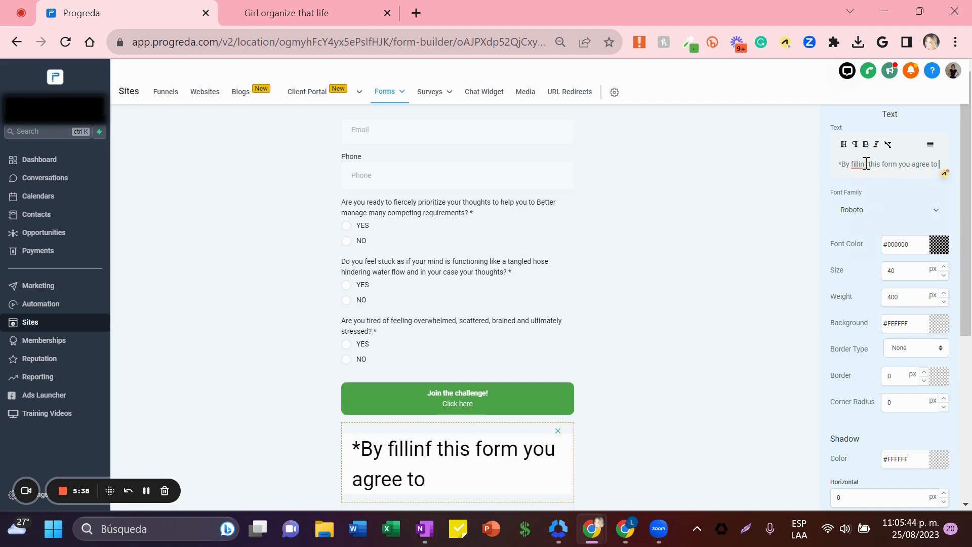
type("subscribe to our marke")
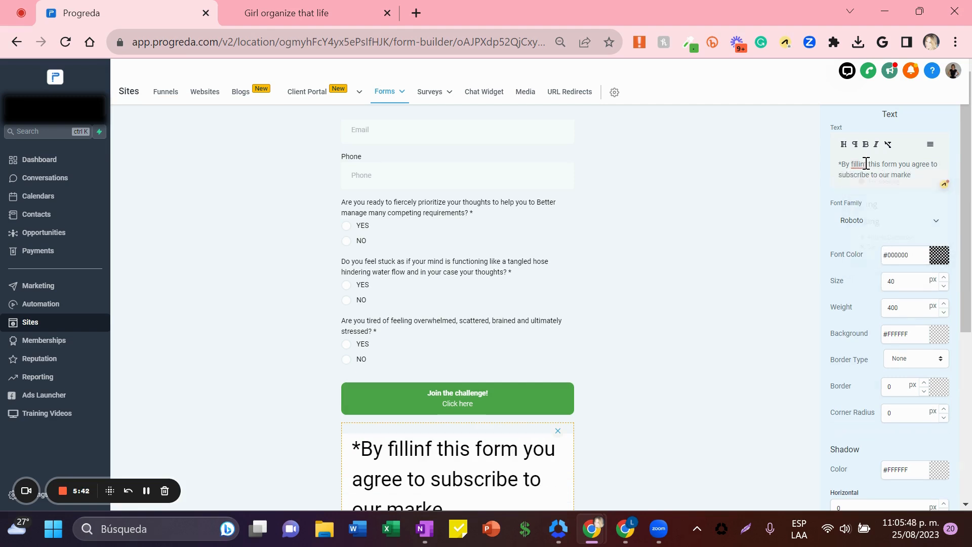
type("ting communication. F")
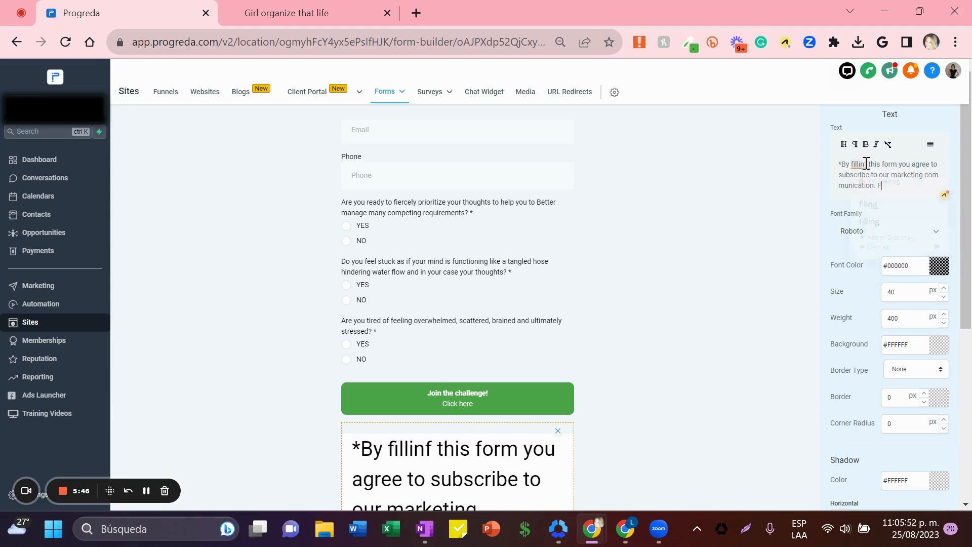
Step: Complete the disclaimer text with the sentence "Feel free to opt-out at any time by sending the word Stop."
type("eel free to")
left_click(866, 163)
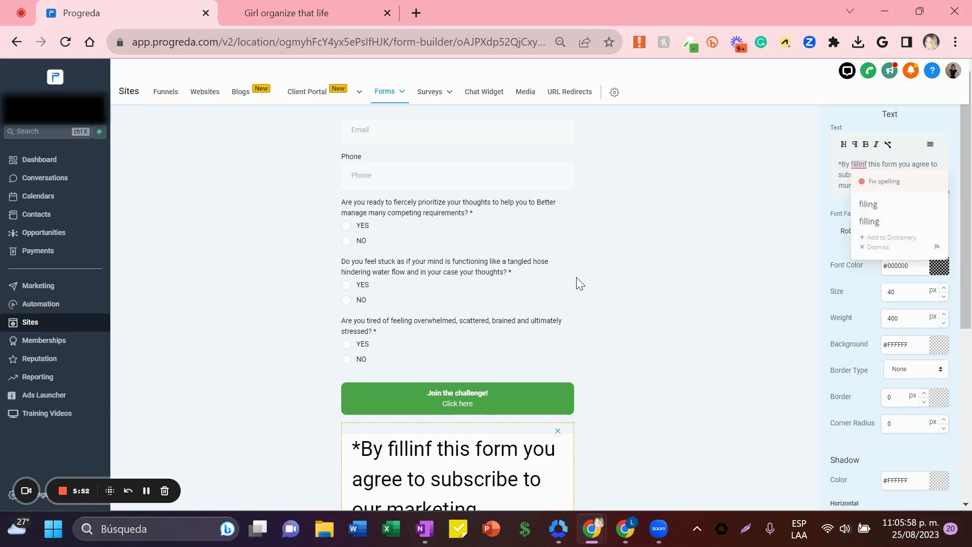
type("opt-ou")
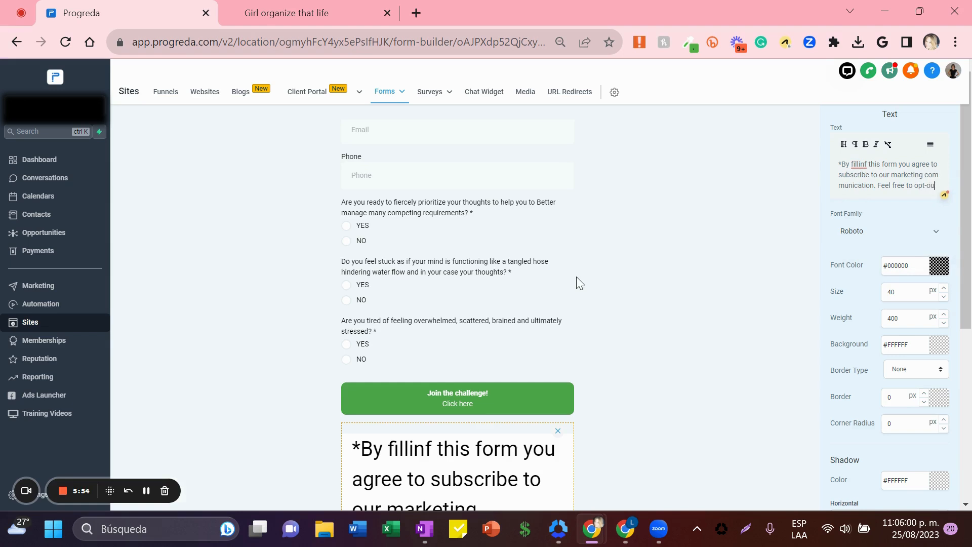
type("t at any time by sending the")
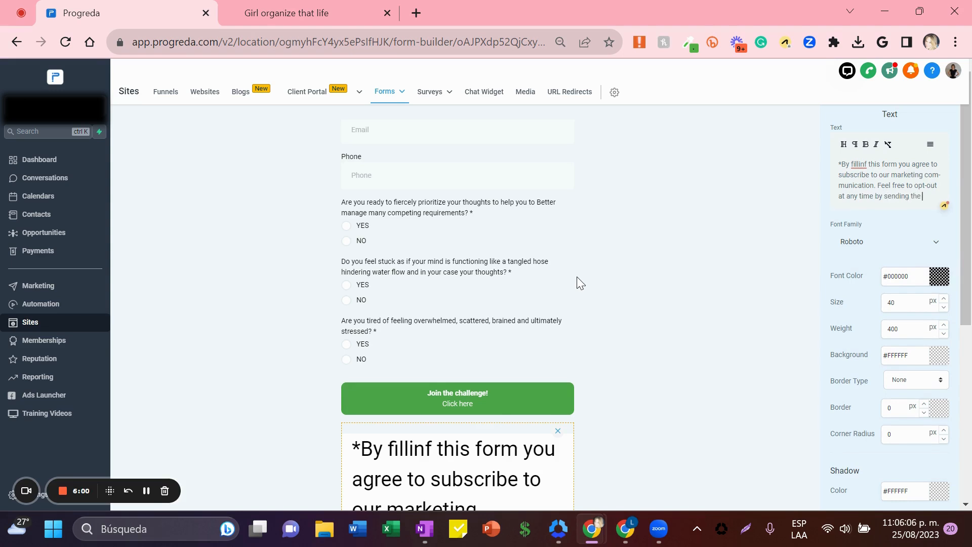
type("Stop.")
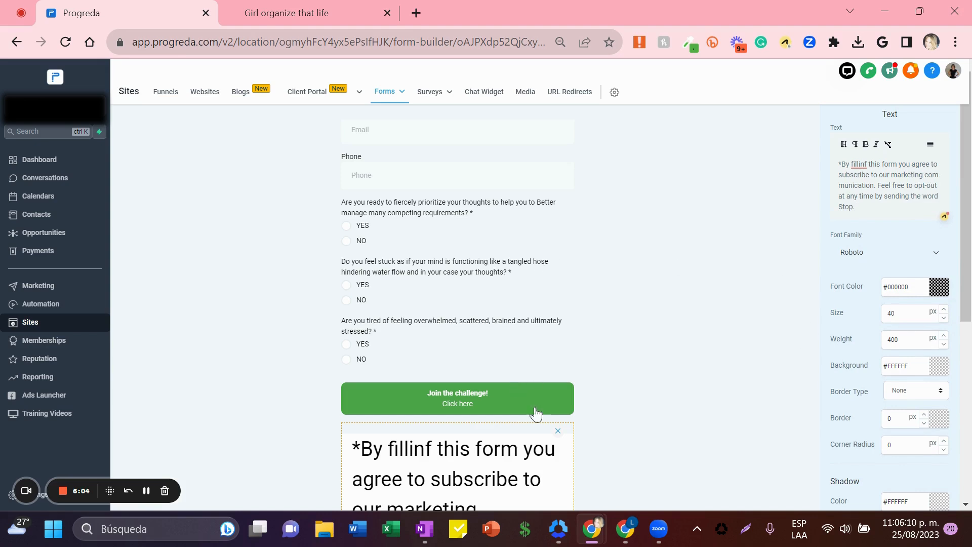
left_click(665, 441)
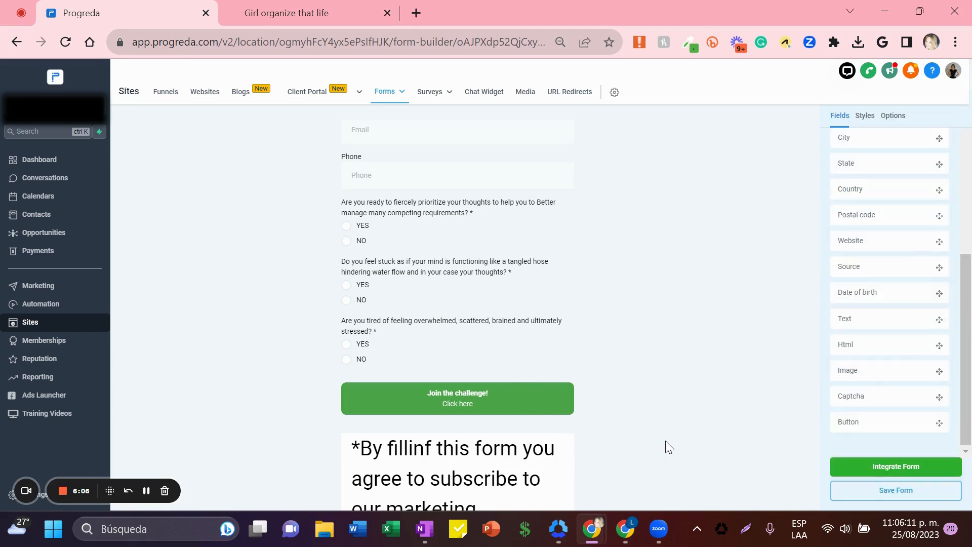
Step: Set the disclaimer text's background to the very light gray #F7F4F4
left_click(554, 485)
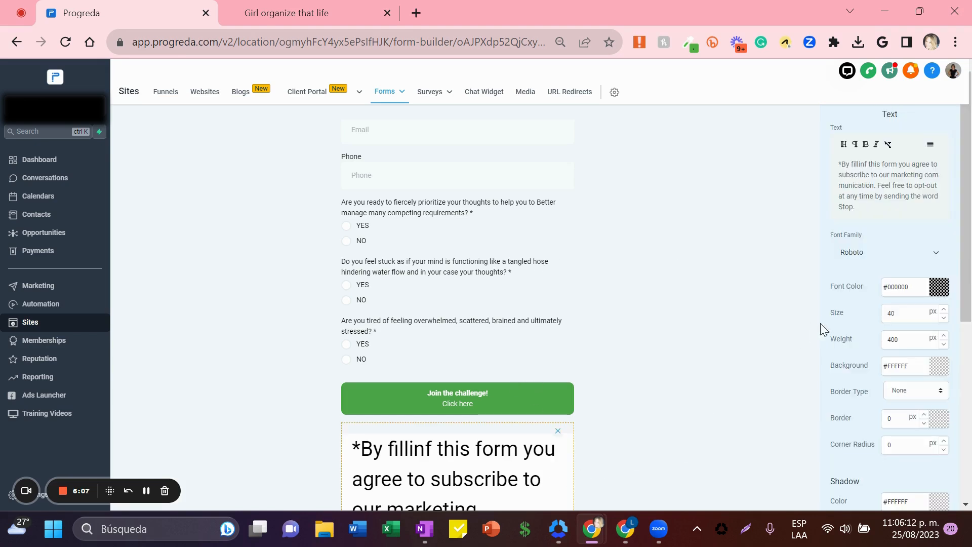
left_click(936, 367)
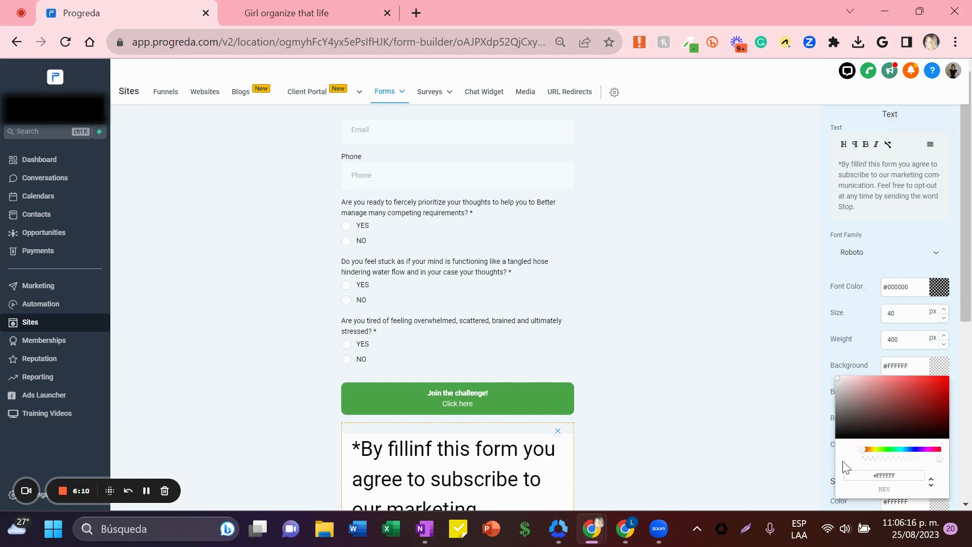
left_click(838, 401)
left_click(838, 393)
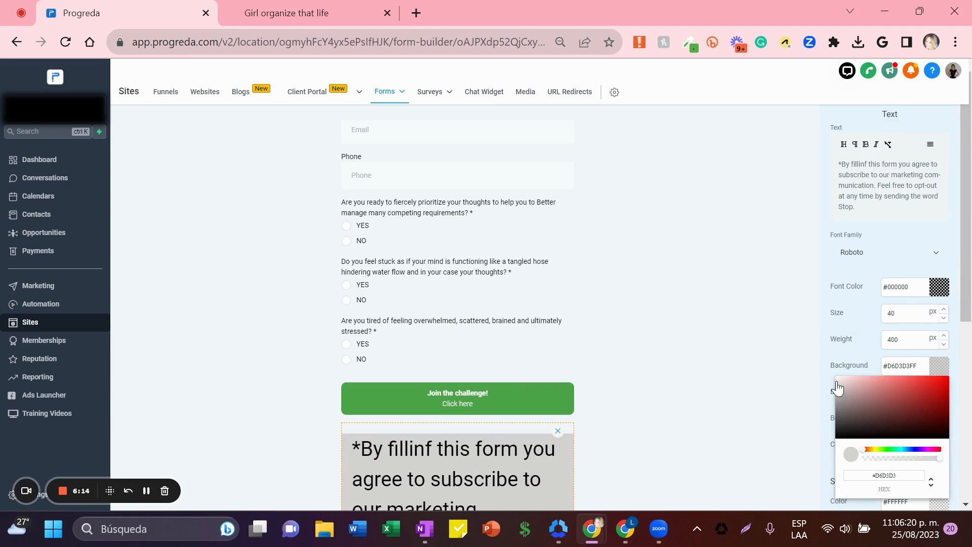
left_click(838, 387)
left_click(838, 384)
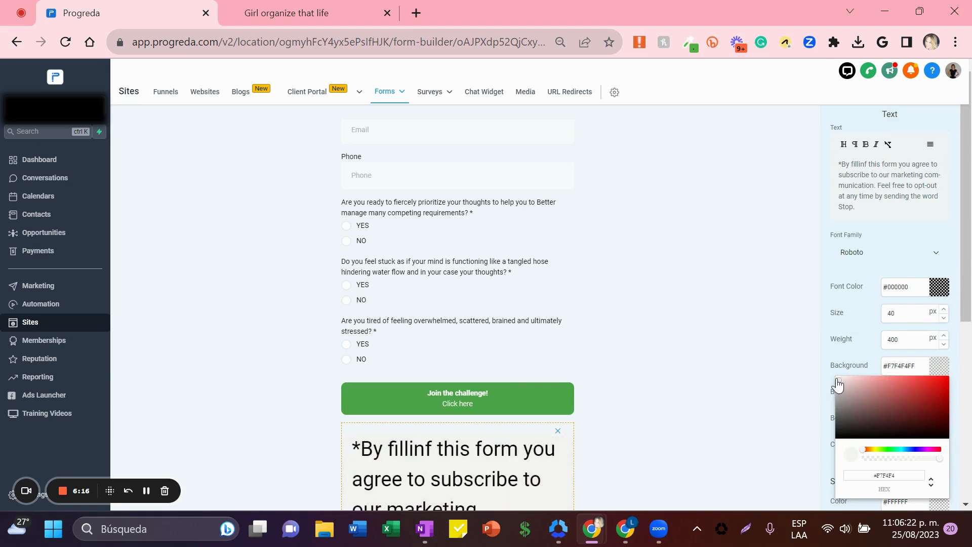
left_click(783, 348)
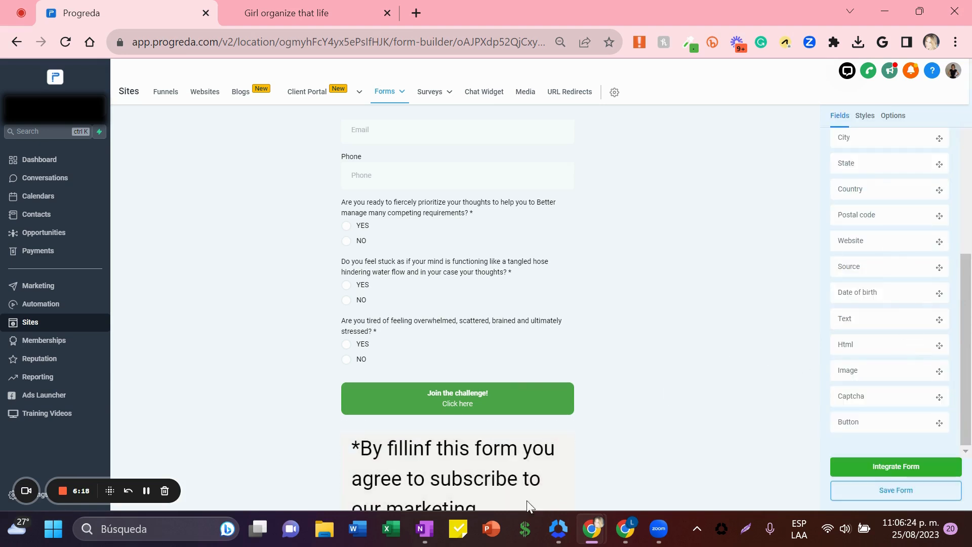
Step: Set the disclaimer text's font size to 10 px
left_click(525, 478)
left_click_drag(910, 313, 841, 321)
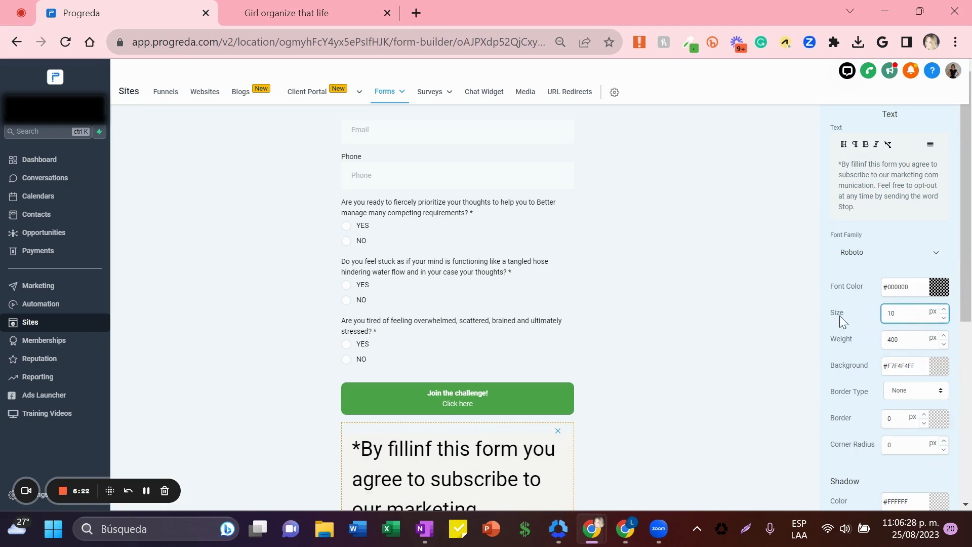
left_click(785, 342)
Step: Correct the misspelled "fillinf" to "filling" in the disclaimer text and save the form
left_click(457, 445)
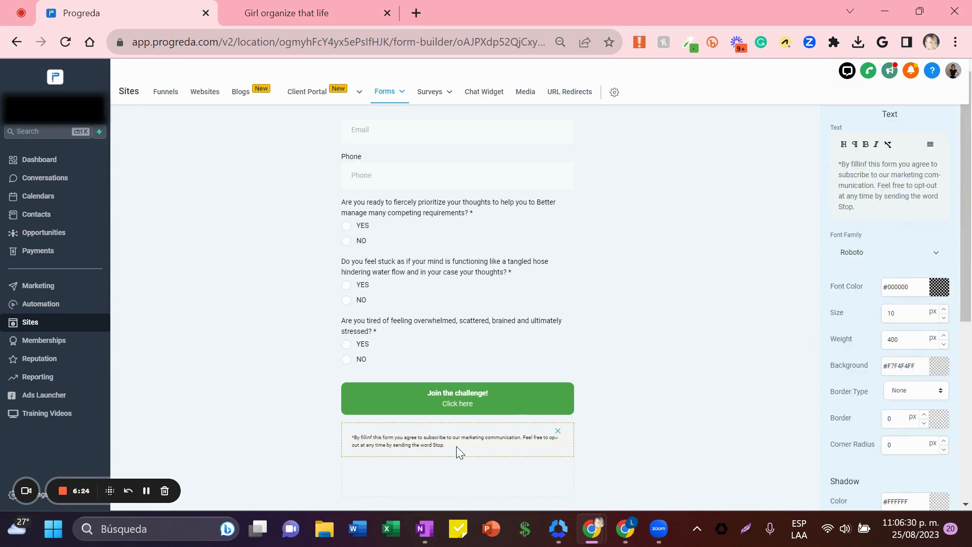
key("BackSpace")
type("g")
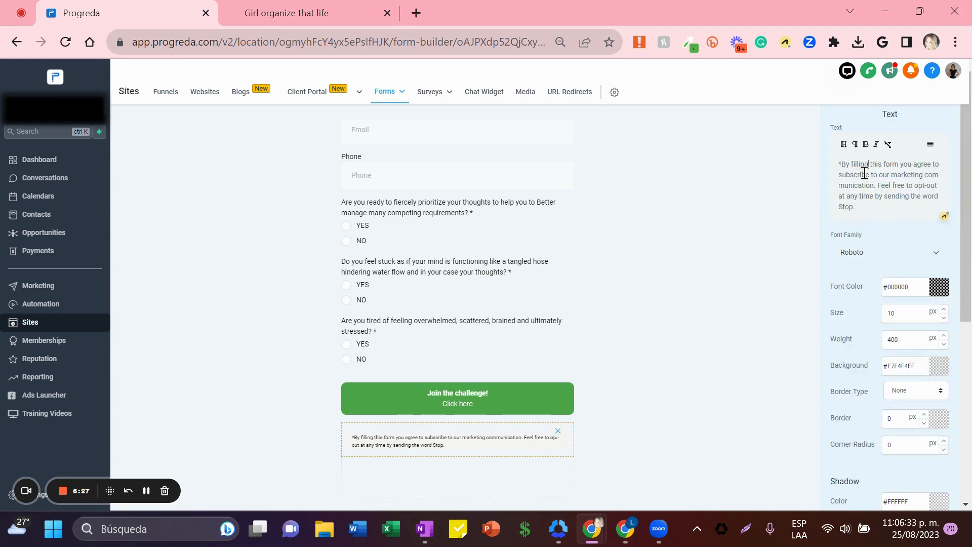
left_click(735, 319)
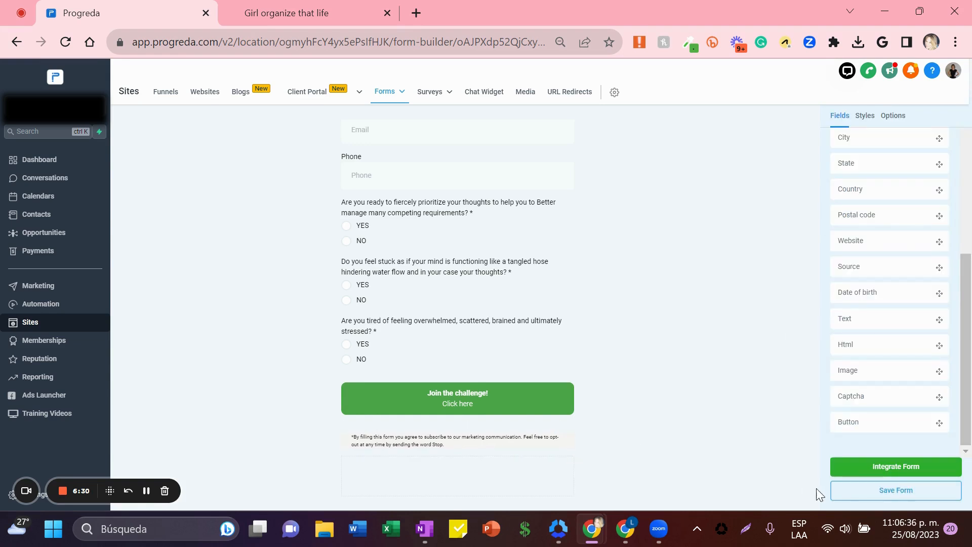
left_click(853, 490)
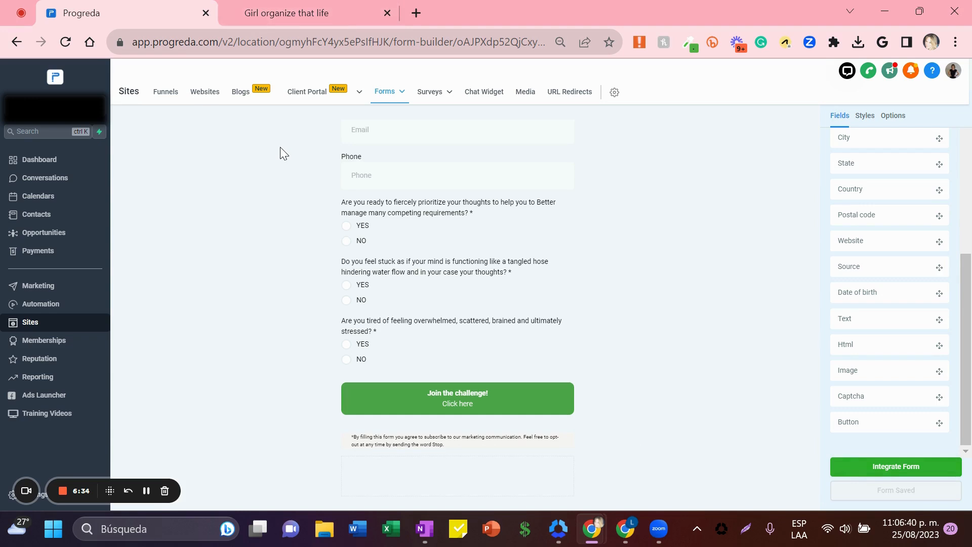
Step: Reload the funnel page preview and reopen the popup to check the form's required fields and the disclaimer under the button
left_click(321, 4)
scroll(955, 218, "up", 2)
left_click(645, 112)
left_click(66, 42)
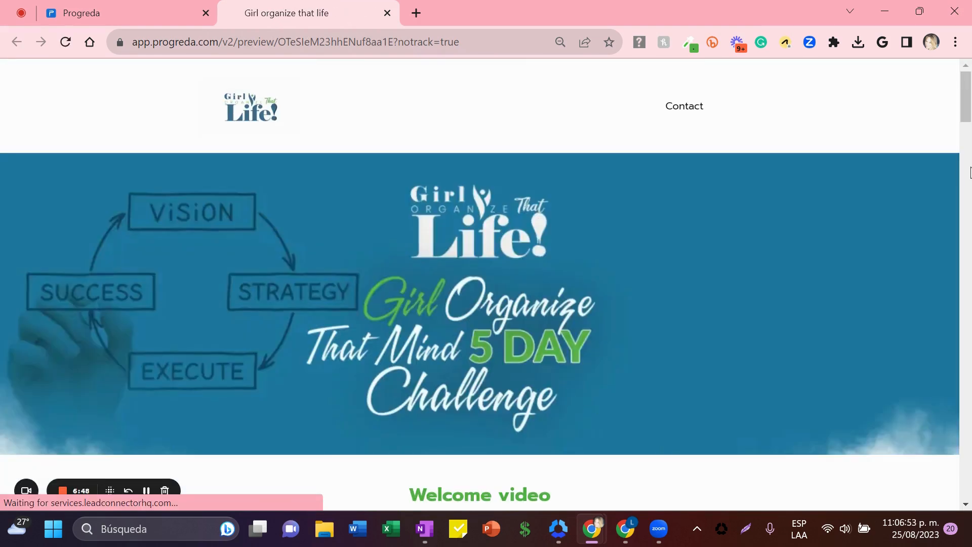
left_click_drag(964, 108, 965, 228)
left_click(566, 344)
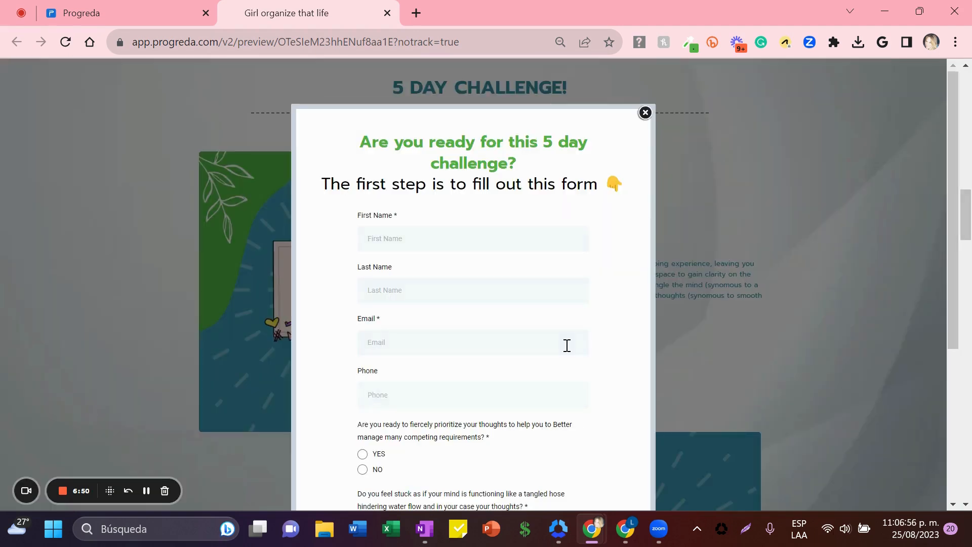
scroll(955, 153, "down", 2)
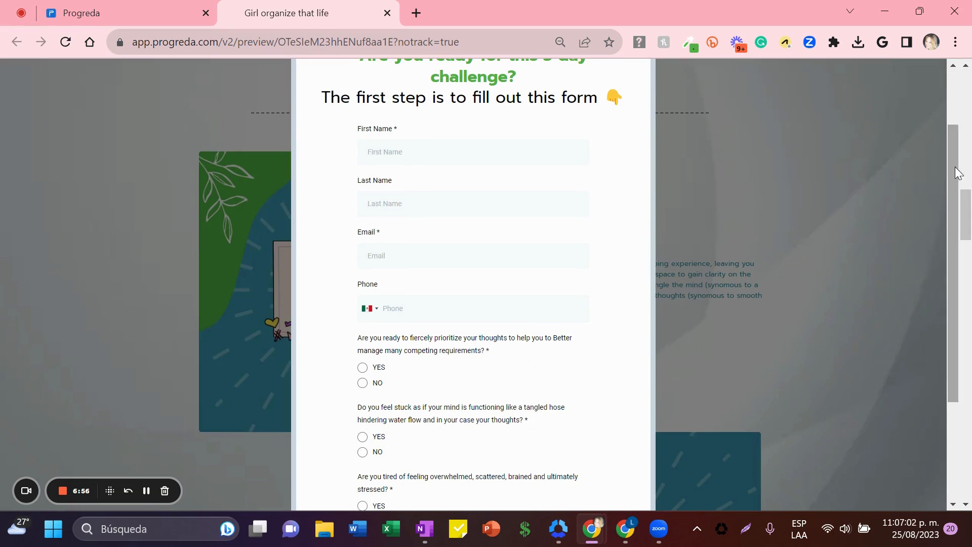
scroll(944, 290, "down", 3)
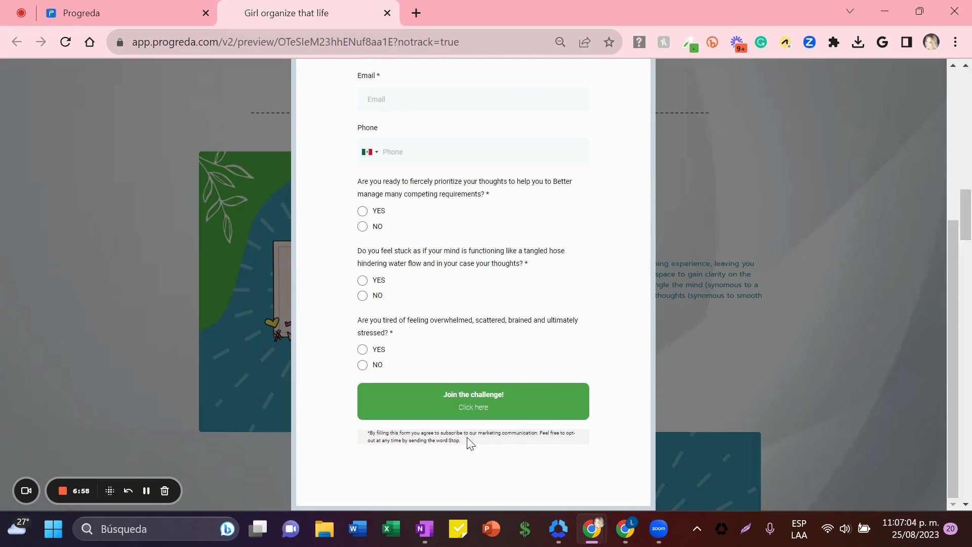